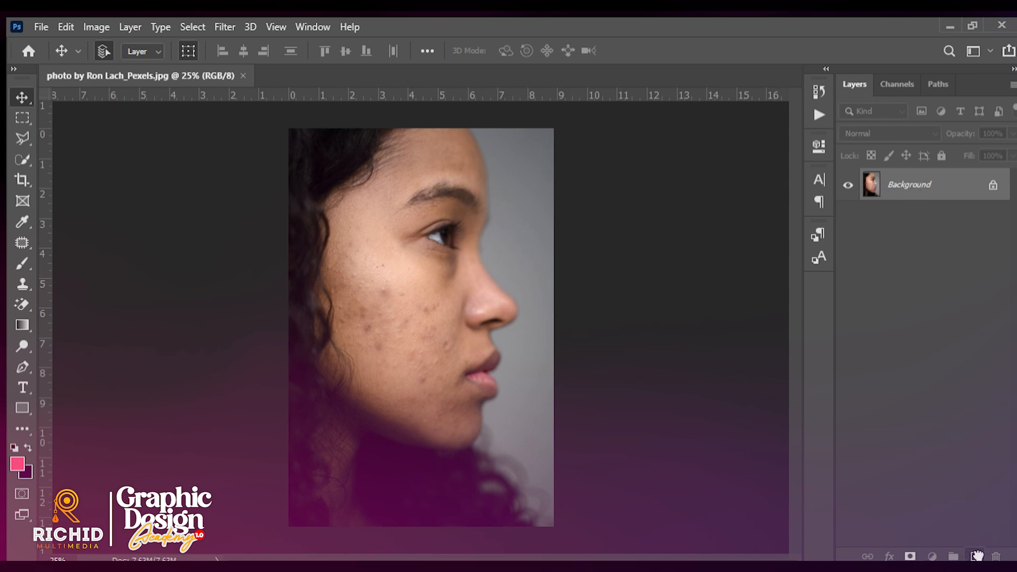
# Step: Duplicate the Background layer and switch to the Spot Healing Brush
pyautogui.moveTo(977, 556); pyautogui.dragTo(977, 556)
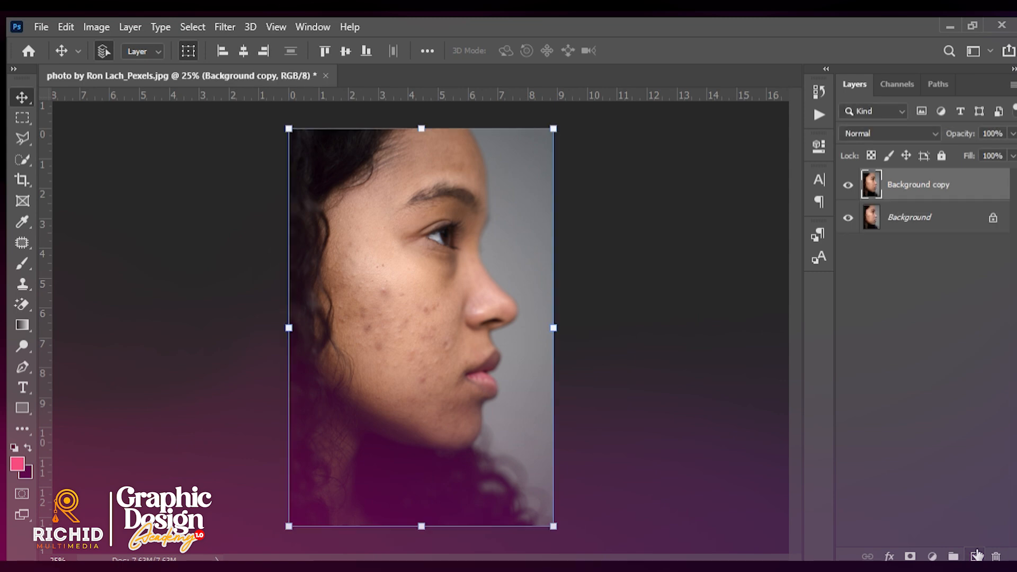
pyautogui.scroll(1, 438, 257)
pyautogui.click(21, 243)
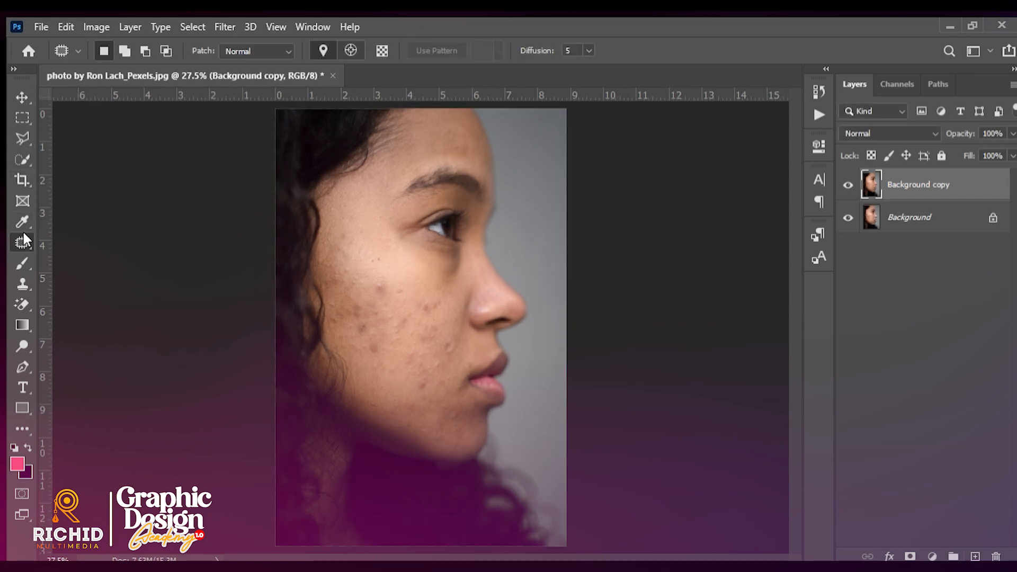
pyautogui.click(78, 238)
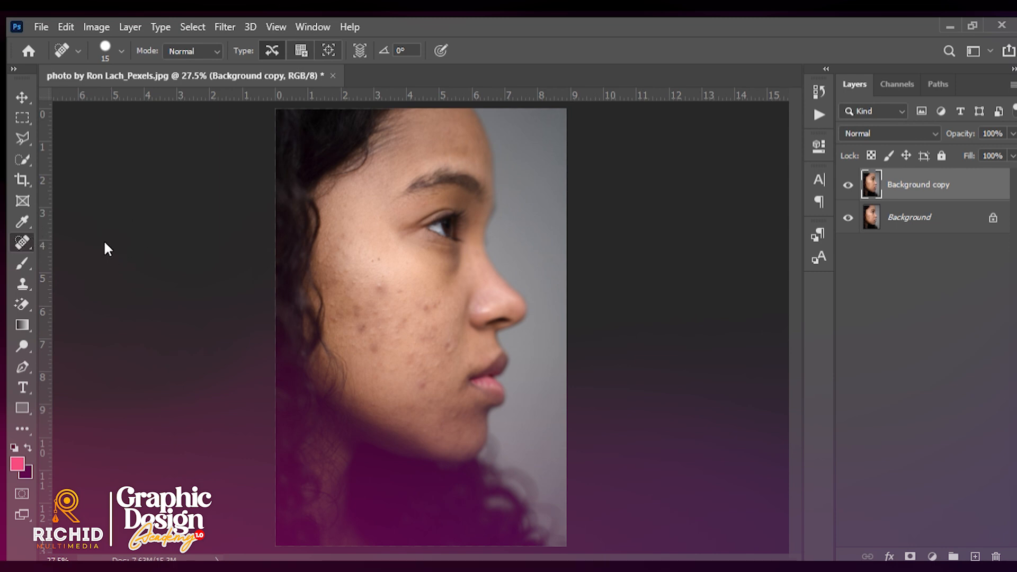
# Step: Enlarge the Spot Healing Brush to 70 px and heal the dark spots on the upper cheek below the eye
pyautogui.press(']')
pyautogui.press(']')
pyautogui.press(']')
pyautogui.press(']')
pyautogui.press(']')
pyautogui.press(']')
pyautogui.press(']')
pyautogui.press(']')
pyautogui.scroll(2, 367, 230)
pyautogui.scroll(2, 374, 247)
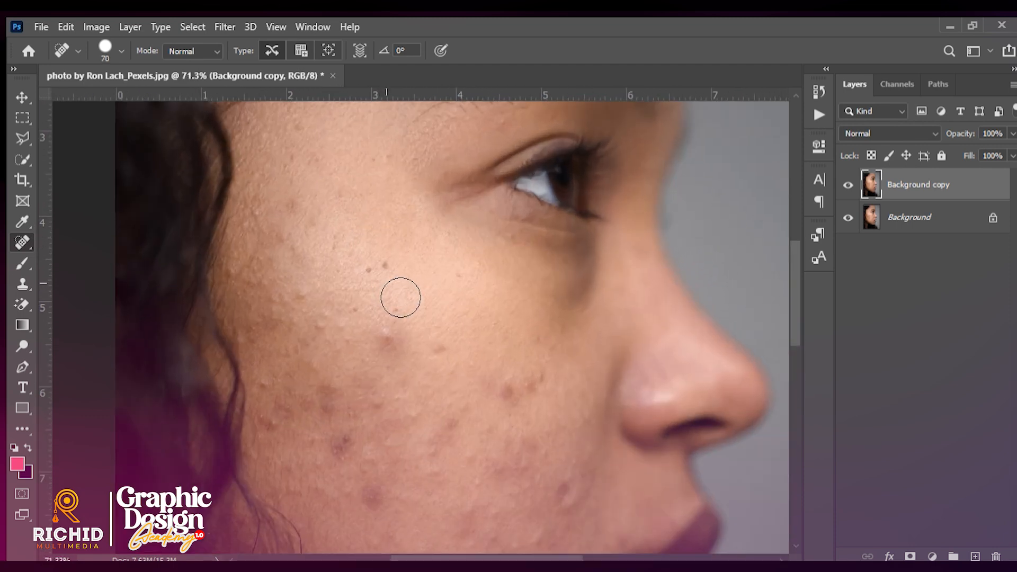
pyautogui.scroll(3, 384, 282)
pyautogui.click(379, 264)
pyautogui.click(409, 355)
pyautogui.click(405, 399)
pyautogui.click(373, 368)
pyautogui.scroll(-2, 474, 272)
pyautogui.moveTo(610, 424); pyautogui.dragTo(633, 386)
# Step: Patch the larger blemished areas of the cheek with clean nearby skin using the Patch tool, and clear the selection
pyautogui.hotkey('shift', 'j')
pyautogui.hotkey('shift', 'j')
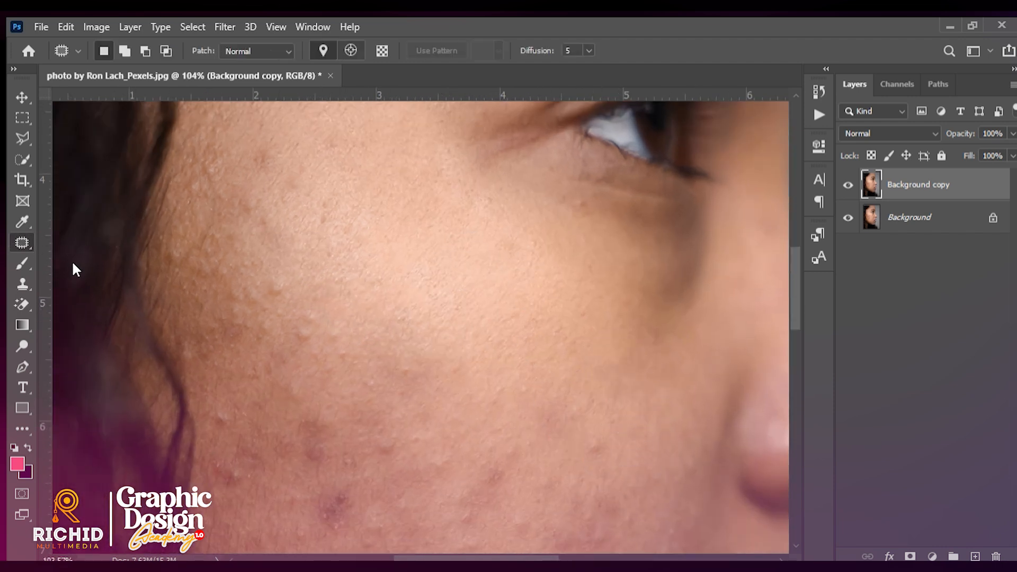
pyautogui.scroll(-2, 317, 289)
pyautogui.scroll(4, 340, 316)
pyautogui.moveTo(336, 314)
pyautogui.mouseDown()
pyautogui.moveTo(300, 303)
pyautogui.moveTo(343, 361)
pyautogui.moveTo(265, 267)
pyautogui.mouseUp()
pyautogui.scroll(-2, 438, 331)
pyautogui.moveTo(635, 402); pyautogui.dragTo(643, 436)
pyautogui.scroll(1, 537, 307)
pyautogui.scroll(-2, 536, 306)
pyautogui.moveTo(371, 339)
pyautogui.mouseDown()
pyautogui.moveTo(370, 354)
pyautogui.moveTo(295, 189)
pyautogui.mouseUp()
pyautogui.hotkey('ctrl', 'd')
# Step: Heal the remaining marks across the middle and lower cheek with the Spot Healing Brush at 60 px
pyautogui.hotkey('shift', 'j')
pyautogui.hotkey('shift', 'j')
pyautogui.hotkey('shift', 'j')
pyautogui.scroll(2, 424, 289)
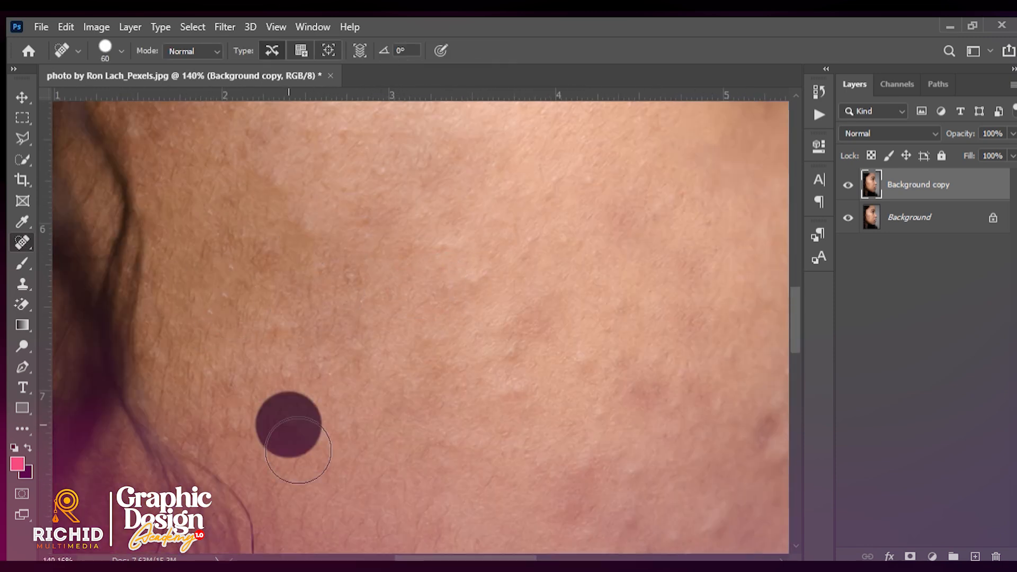
pyautogui.scroll(-3, 447, 320)
pyautogui.scroll(-1, 561, 370)
pyautogui.scroll(1, 368, 290)
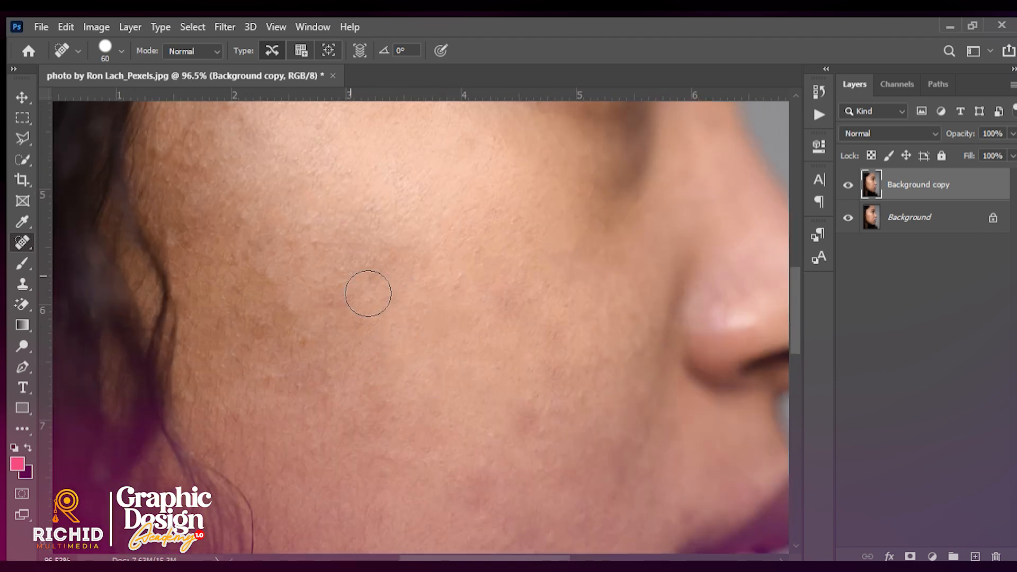
pyautogui.scroll(-3, 286, 193)
pyautogui.scroll(3, 494, 439)
pyautogui.scroll(-2, 493, 439)
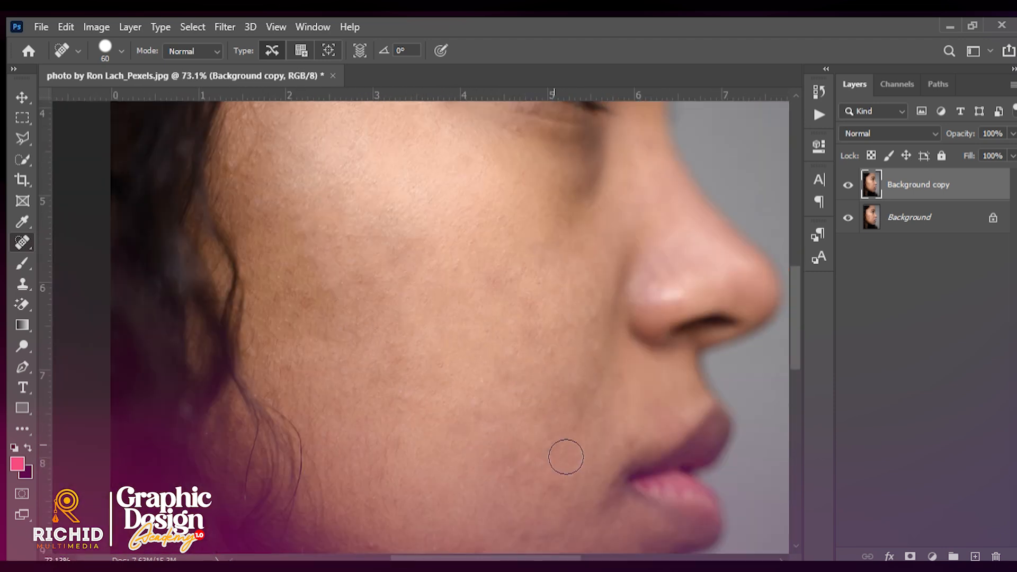
pyautogui.scroll(1, 545, 479)
pyautogui.scroll(-1, 504, 274)
# Step: Spot-heal the small bumps on the temple and the upper cheek beside the hairline
pyautogui.moveTo(249, 344); pyautogui.dragTo(240, 270)
pyautogui.scroll(2, 268, 295)
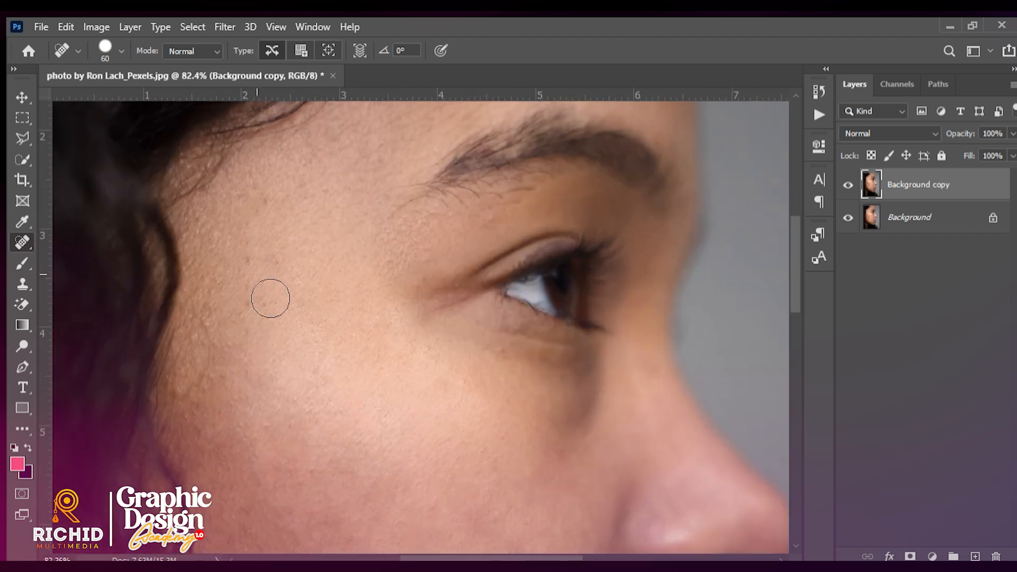
pyautogui.scroll(-2, 317, 249)
pyautogui.scroll(2, 433, 205)
pyautogui.scroll(-3, 411, 487)
# Step: Clean up the fine marks left on the cheek between the hair and the mouth with the Spot Healing Brush
pyautogui.scroll(-1, 411, 488)
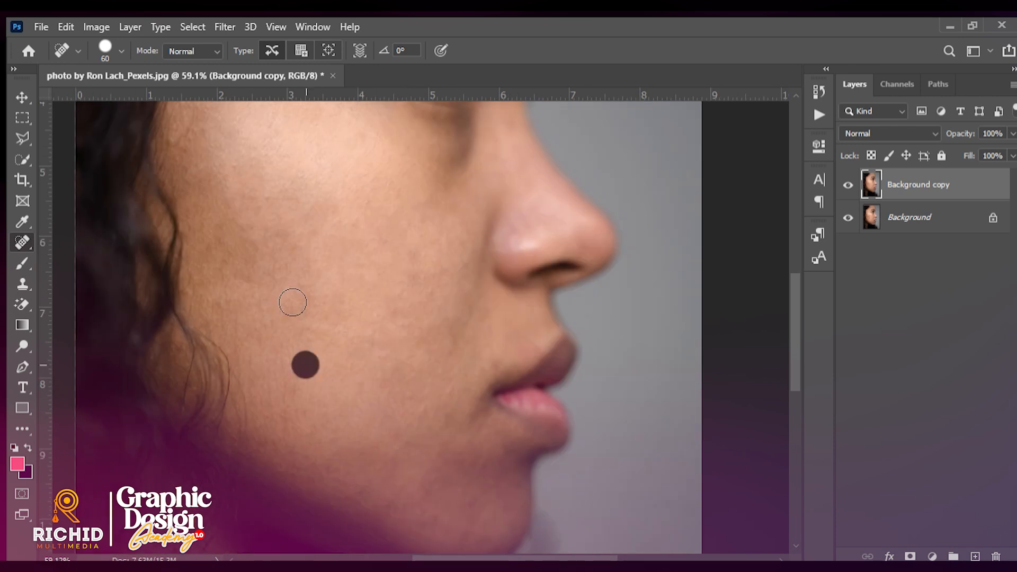
pyautogui.scroll(2, 290, 299)
pyautogui.scroll(-1, 470, 425)
pyautogui.scroll(4, 329, 209)
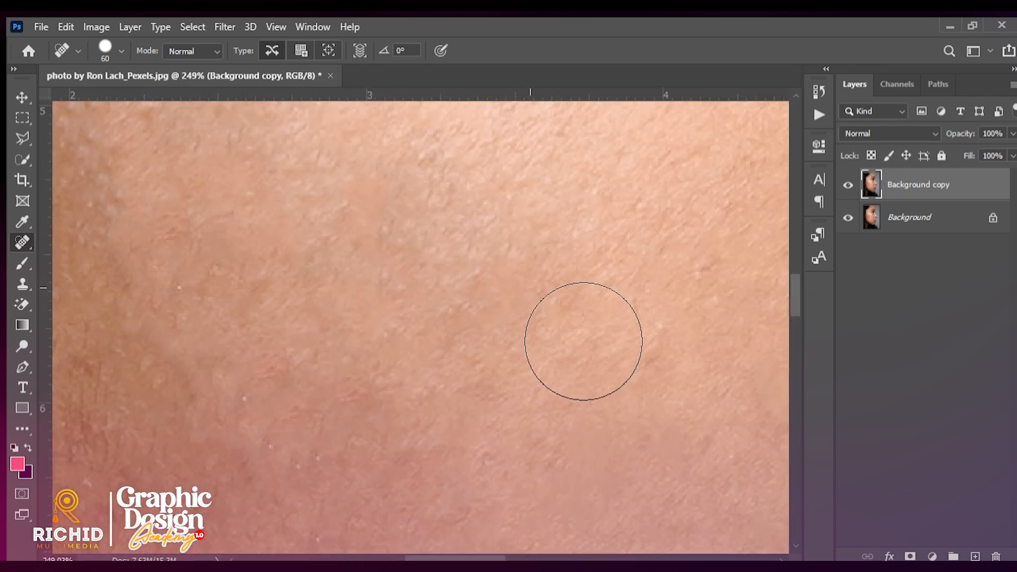
pyautogui.scroll(-3, 429, 298)
pyautogui.scroll(-1, 435, 295)
pyautogui.scroll(2, 436, 295)
pyautogui.moveTo(431, 309); pyautogui.dragTo(449, 335)
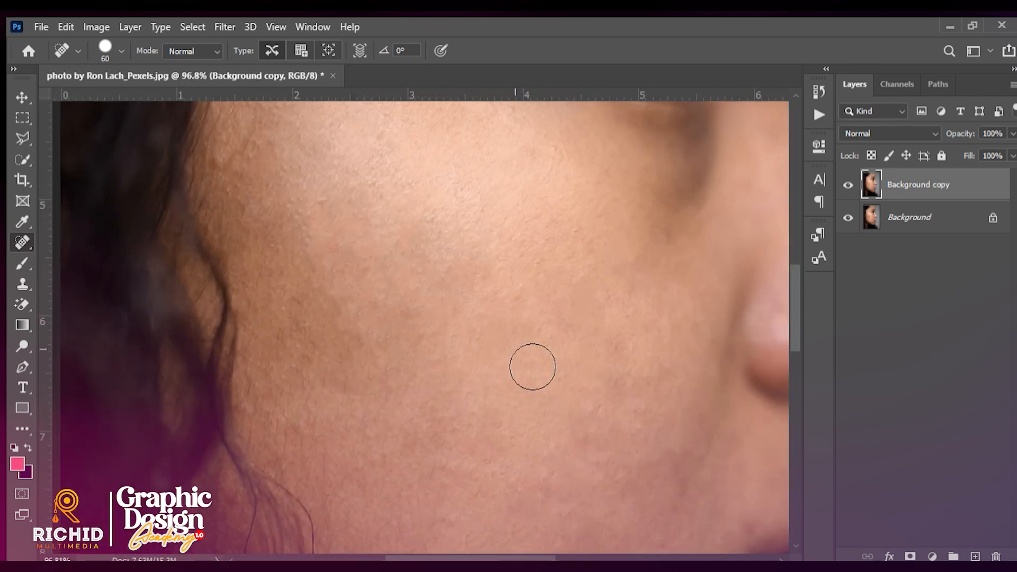
pyautogui.scroll(1, 583, 392)
pyautogui.scroll(2, 493, 339)
pyautogui.scroll(1, 487, 297)
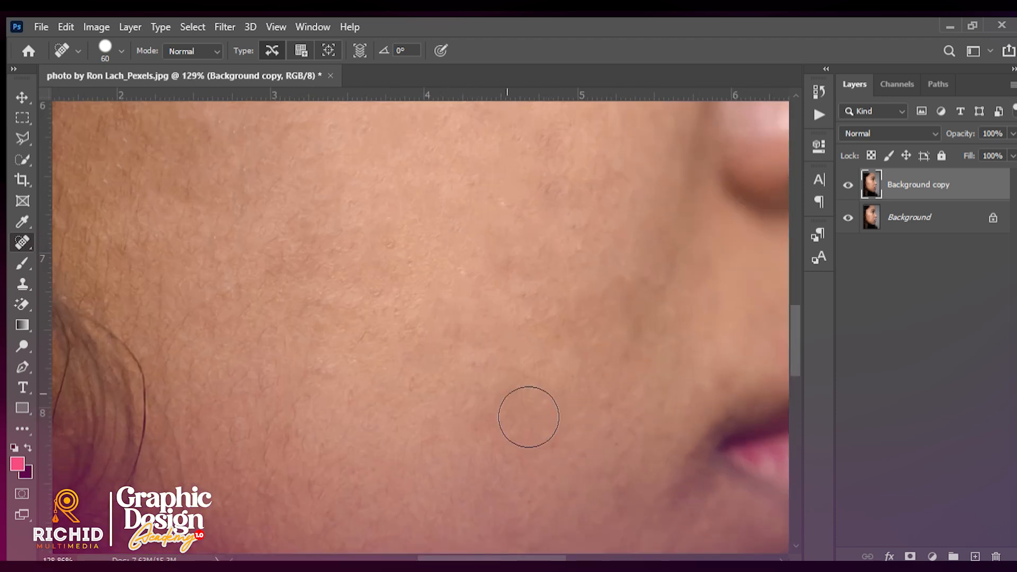
pyautogui.scroll(-2, 424, 324)
pyautogui.scroll(1, 425, 268)
pyautogui.scroll(2, 424, 268)
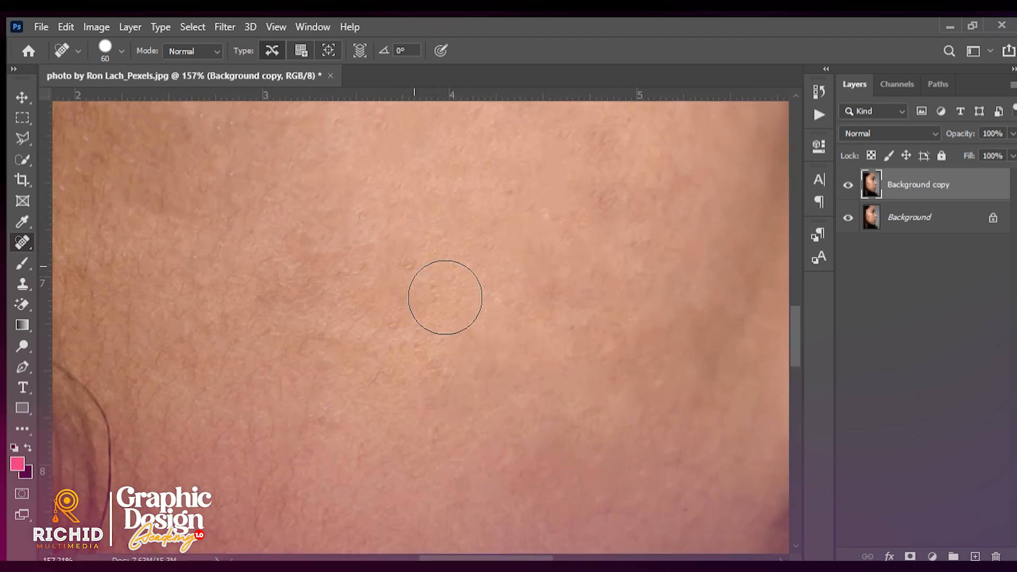
pyautogui.scroll(-4, 399, 241)
pyautogui.scroll(-1, 311, 250)
# Step: Duplicate the retouched Background copy layer and rename the lower copy "original"
pyautogui.press('v')
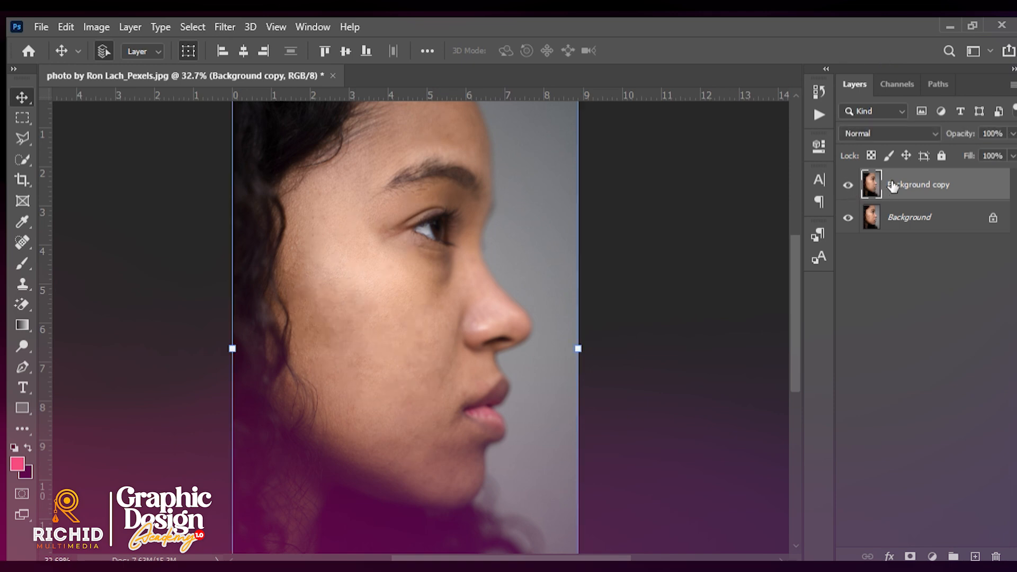
pyautogui.moveTo(946, 376); pyautogui.dragTo(975, 556)
pyautogui.doubleClick(906, 217)
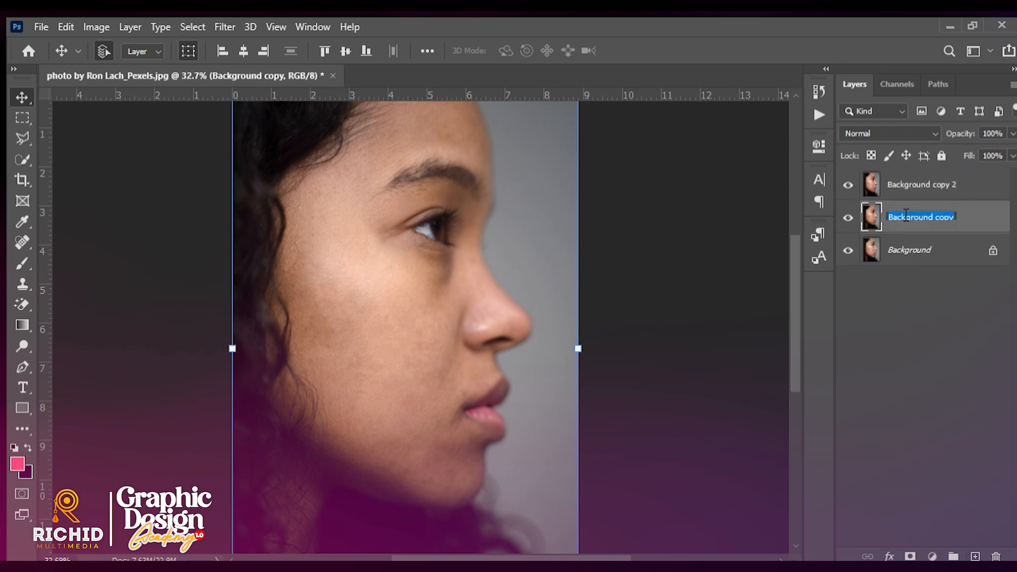
pyautogui.write('original')
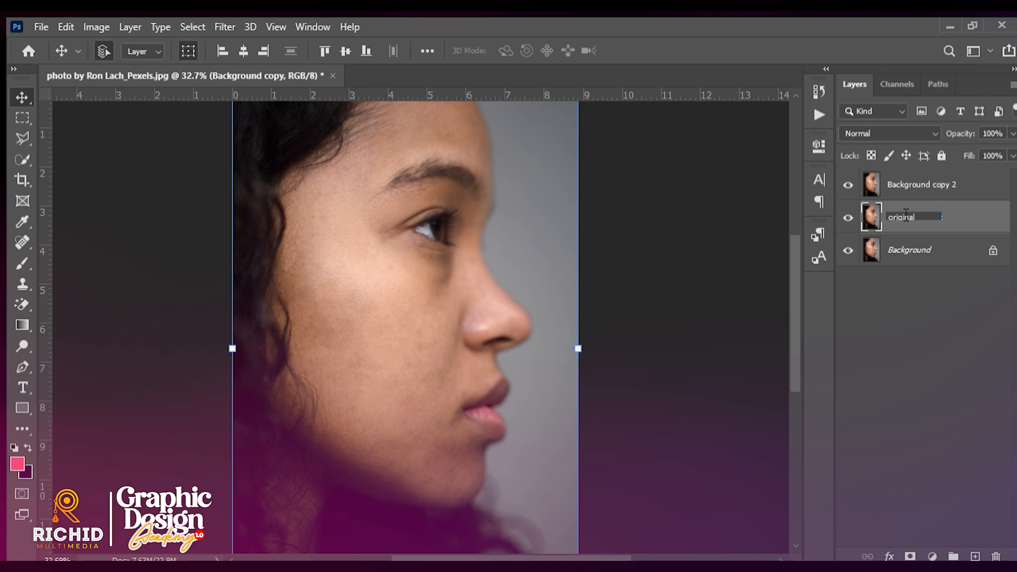
pyautogui.press('Return')
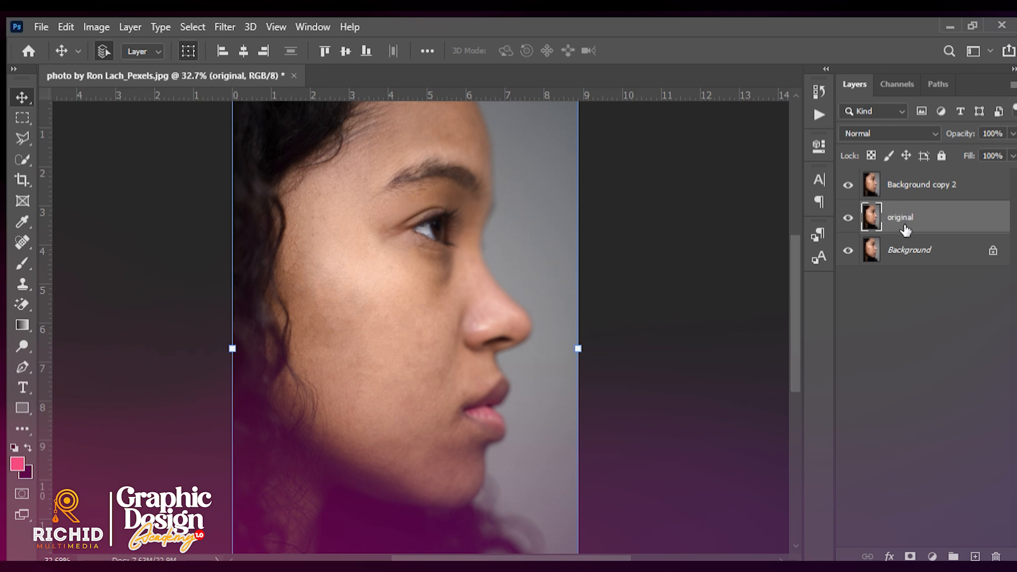
# Step: Rename the topmost layer "editing" and convert it to a Smart Object
pyautogui.doubleClick(905, 185)
pyautogui.write('editing')
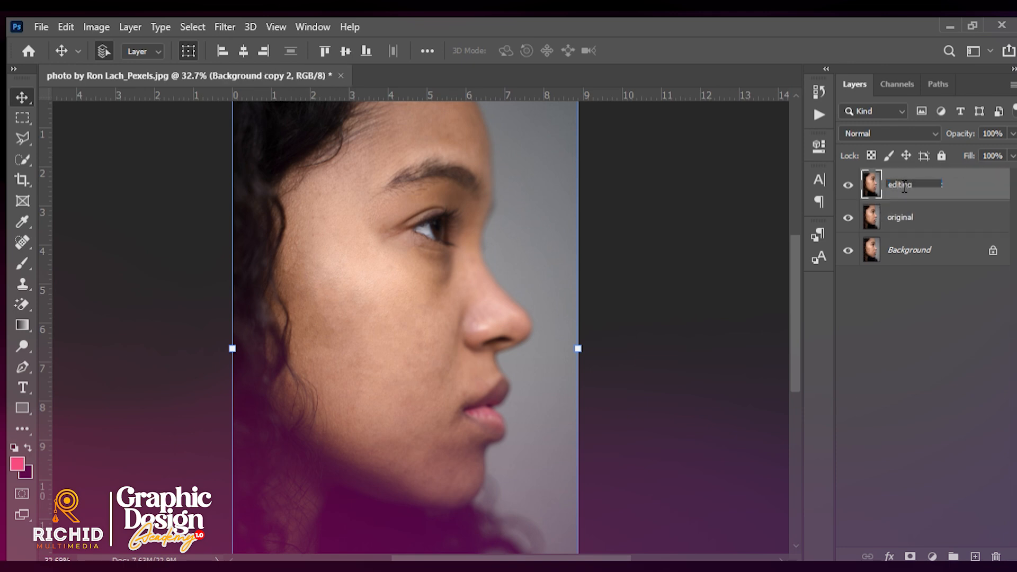
pyautogui.press('Return')
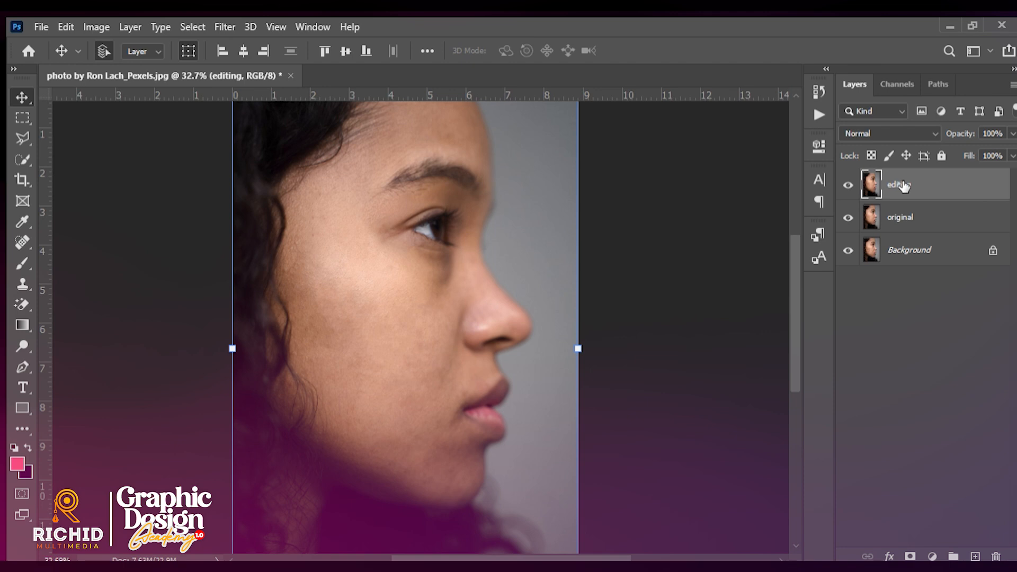
pyautogui.rightClick(903, 186)
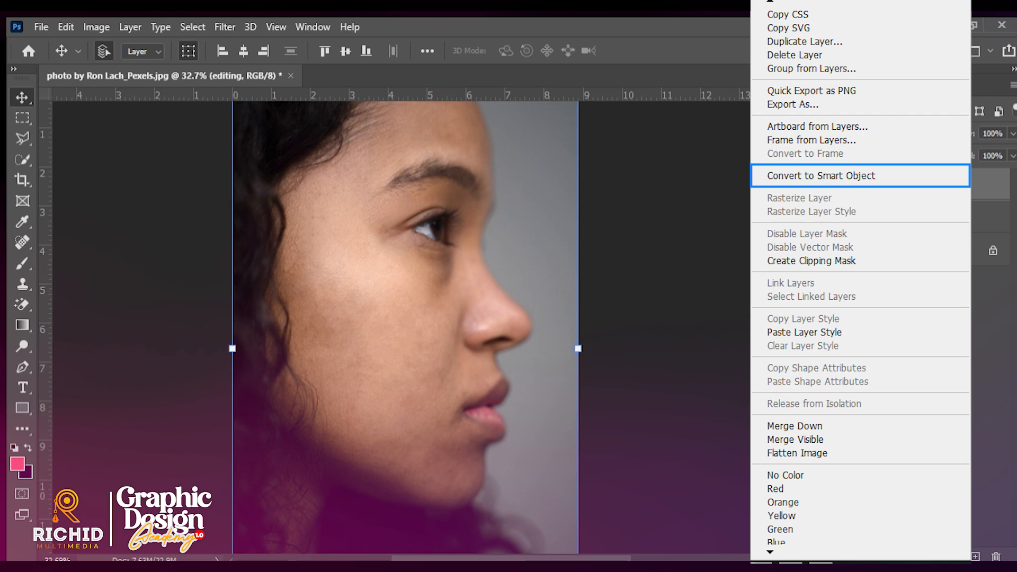
pyautogui.click(822, 180)
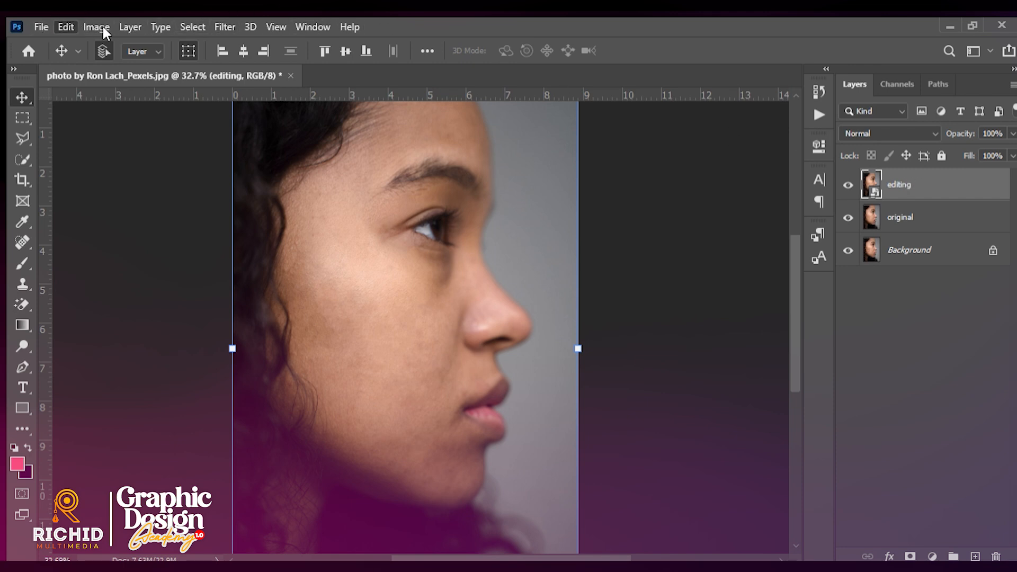
# Step: Apply the Invert adjustment to the editing layer
pyautogui.click(95, 27)
pyautogui.moveTo(115, 50)
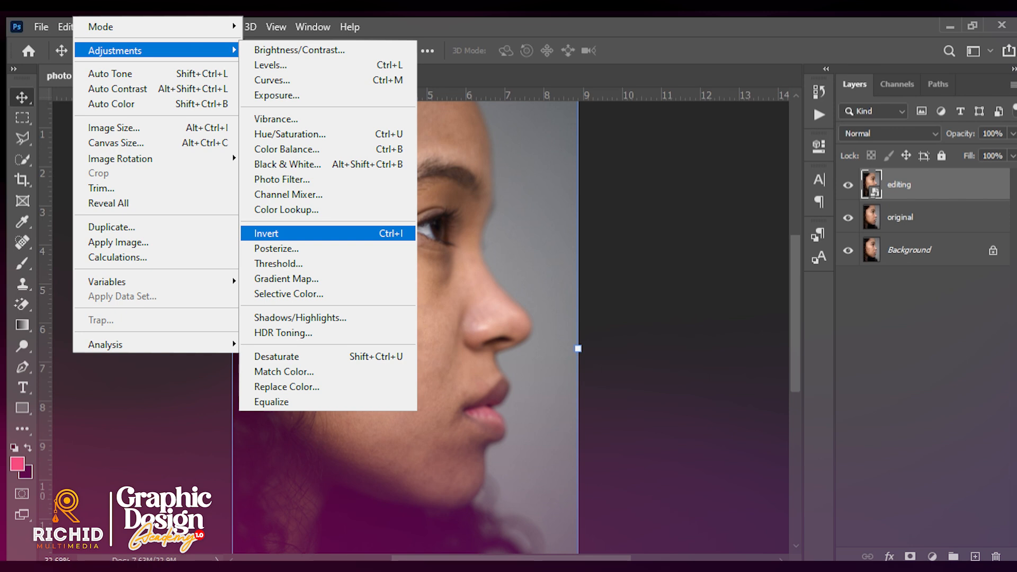
pyautogui.press('Return')
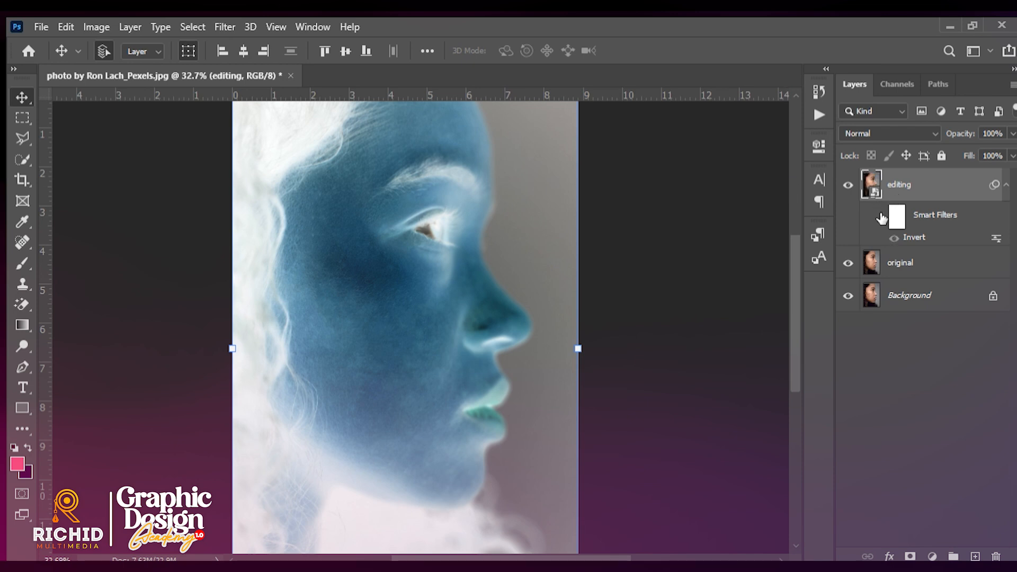
# Step: Compare the editing layer with and without its Invert smart filter, leaving the filter visible
pyautogui.click(881, 217)
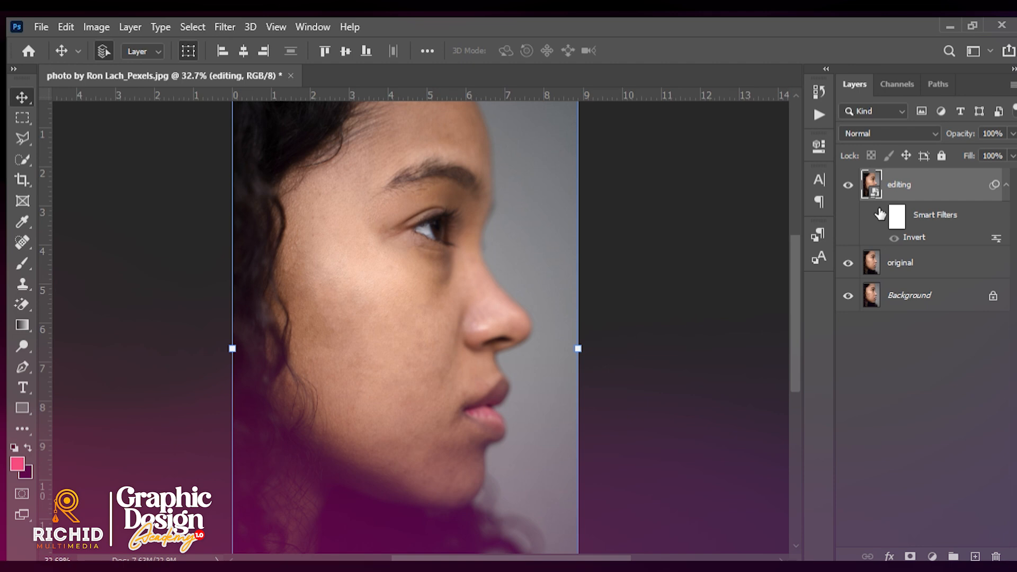
pyautogui.click(880, 215)
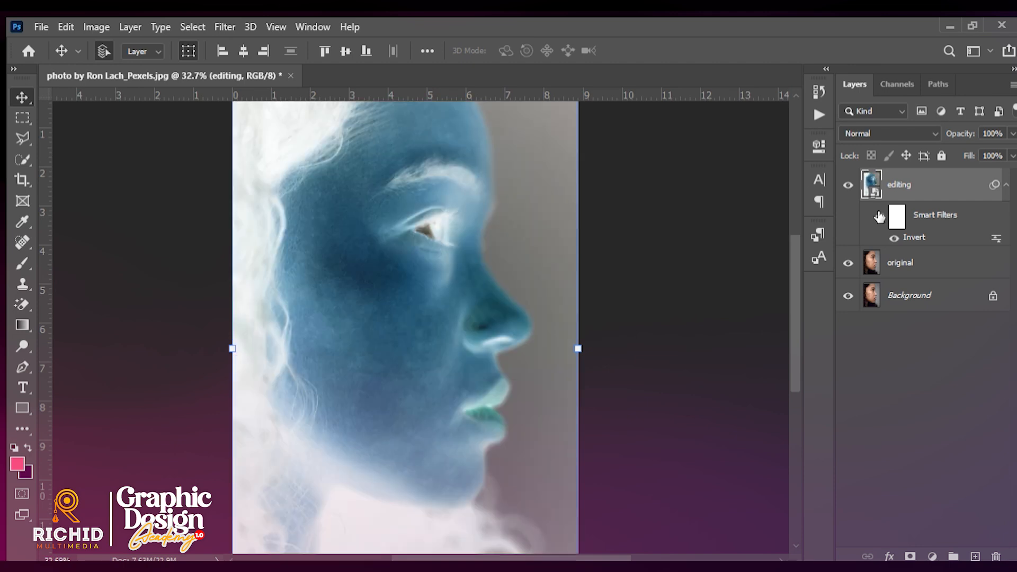
pyautogui.click(880, 216)
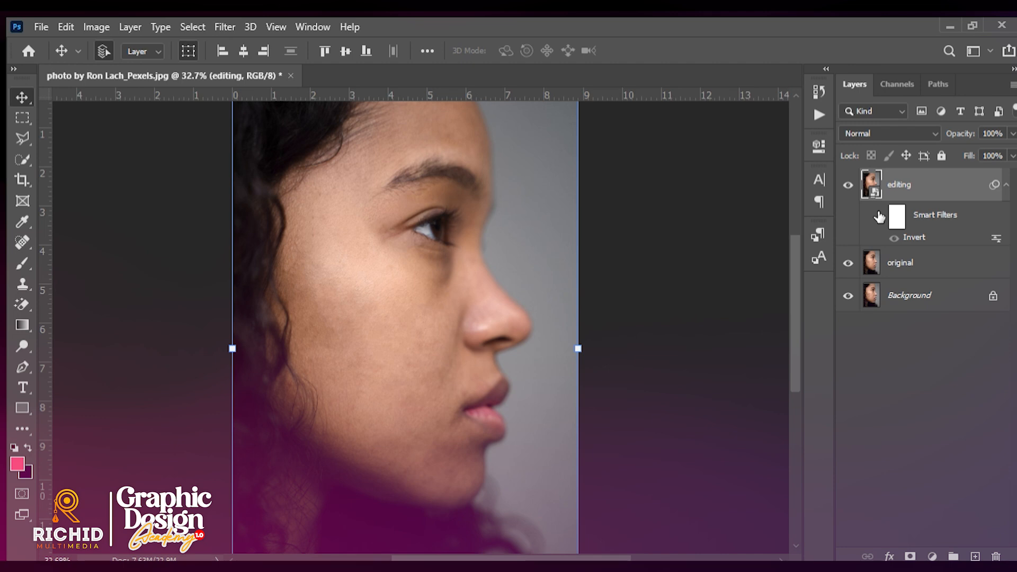
pyautogui.click(880, 216)
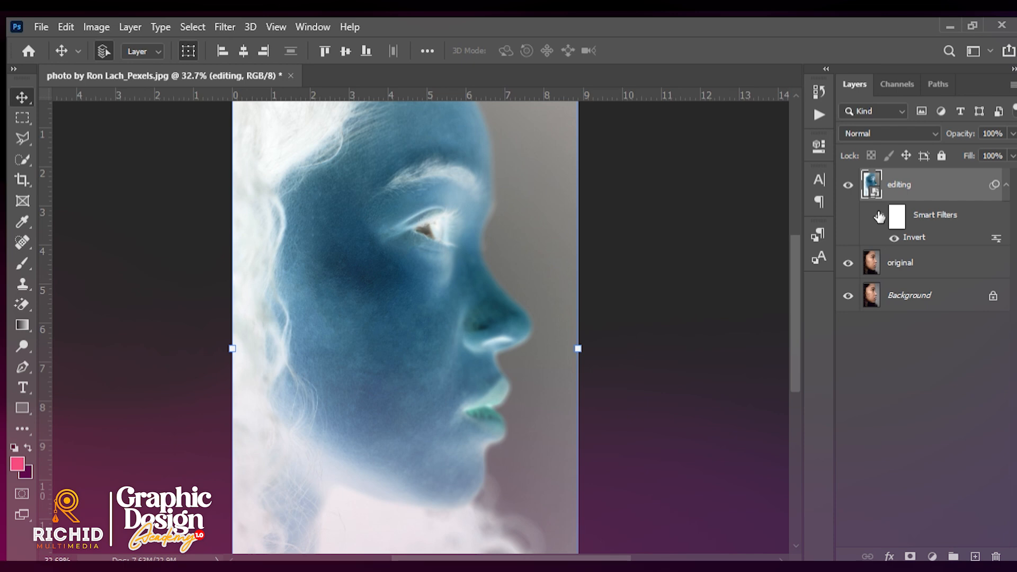
# Step: Set the editing layer's blend mode to Vivid Light and apply a High Pass filter with a 25-pixel radius
pyautogui.click(896, 132)
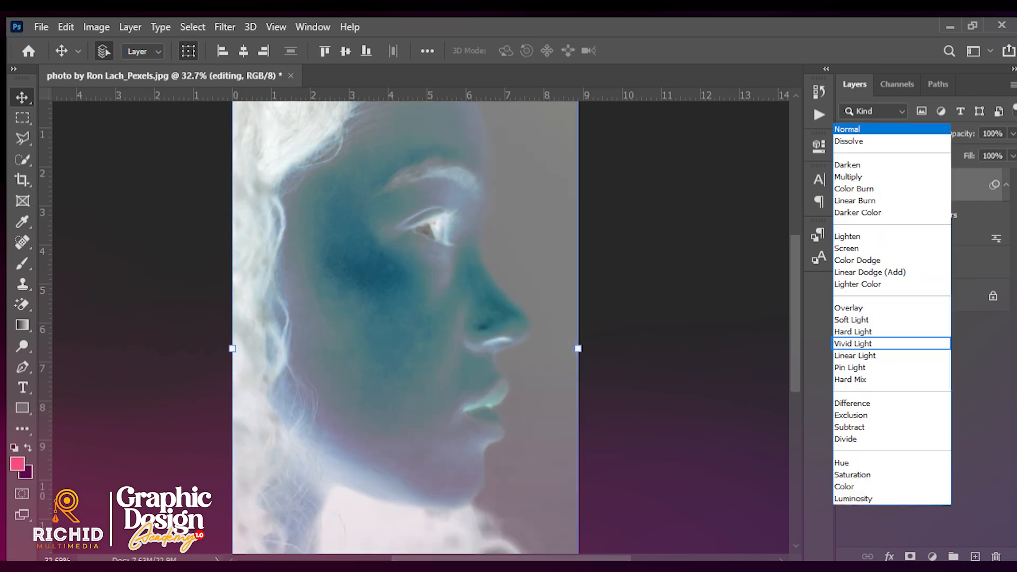
pyautogui.press('Return')
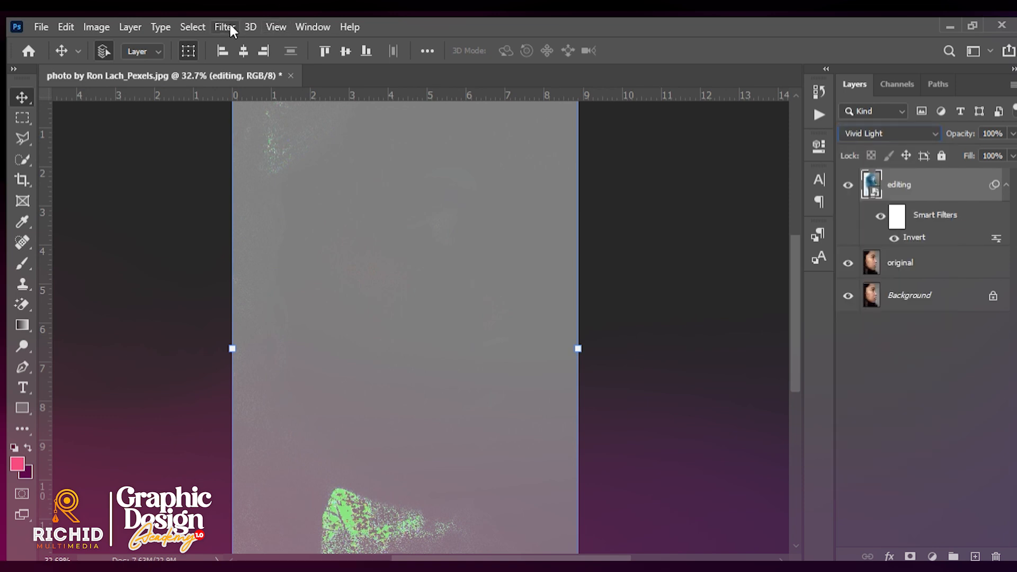
pyautogui.click(225, 27)
pyautogui.moveTo(297, 325)
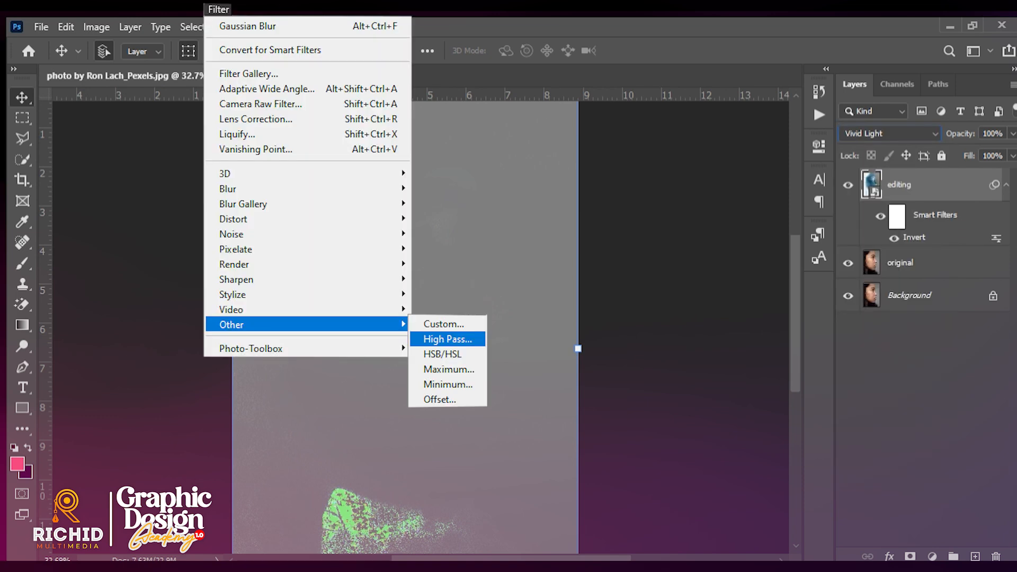
pyautogui.click(448, 339)
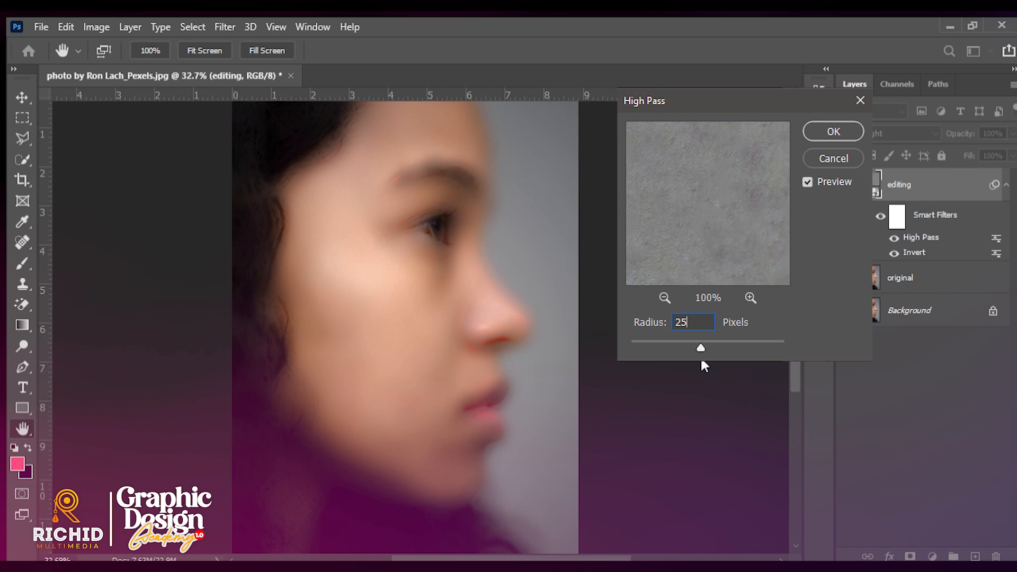
pyautogui.press('Return')
pyautogui.press('v')
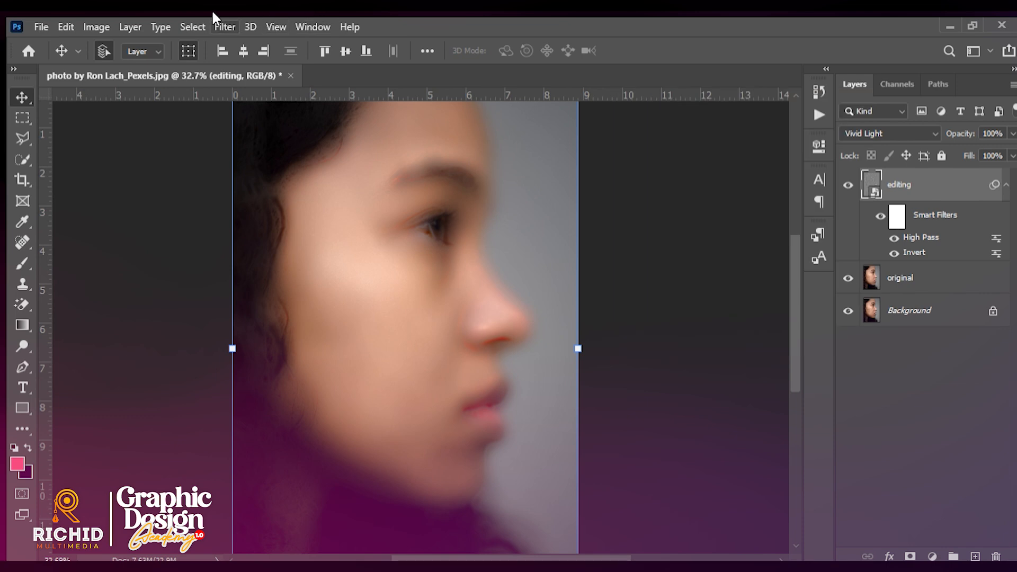
# Step: Apply a Gaussian Blur smart filter with a 5-pixel radius to the editing layer
pyautogui.click(218, 26)
pyautogui.moveTo(227, 188)
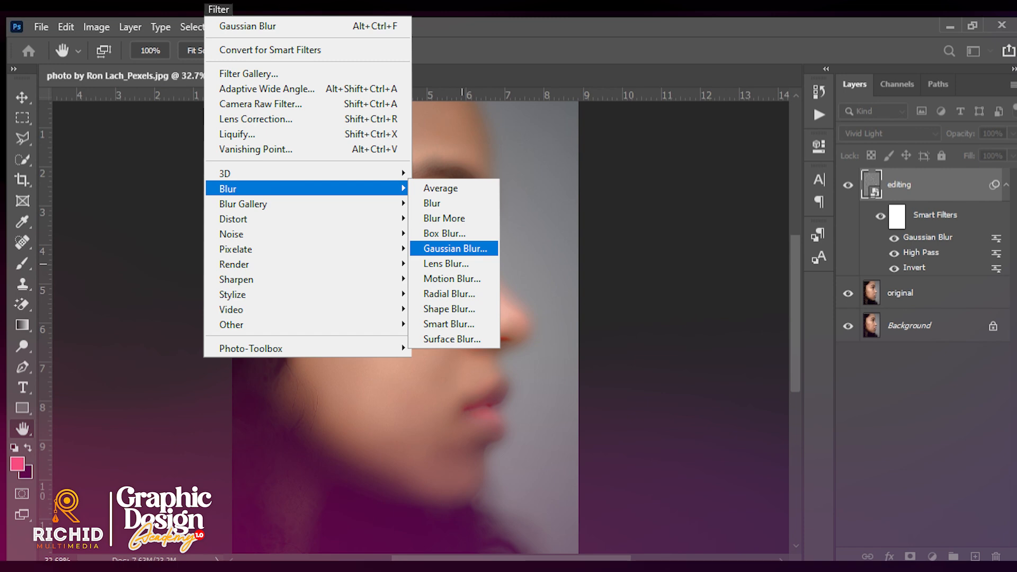
pyautogui.click(455, 248)
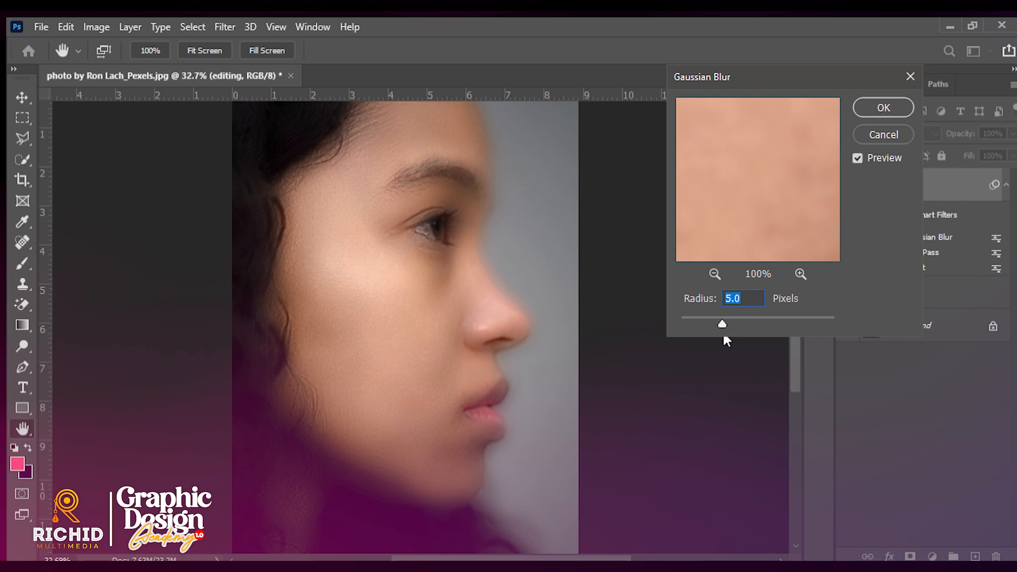
pyautogui.press('Return')
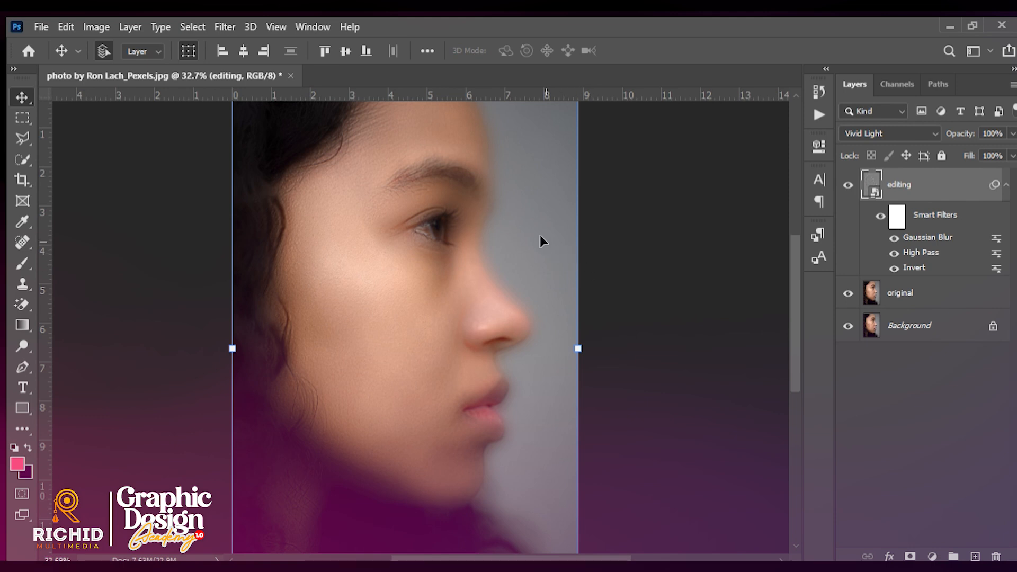
pyautogui.scroll(2, 413, 186)
pyautogui.scroll(-2, 551, 295)
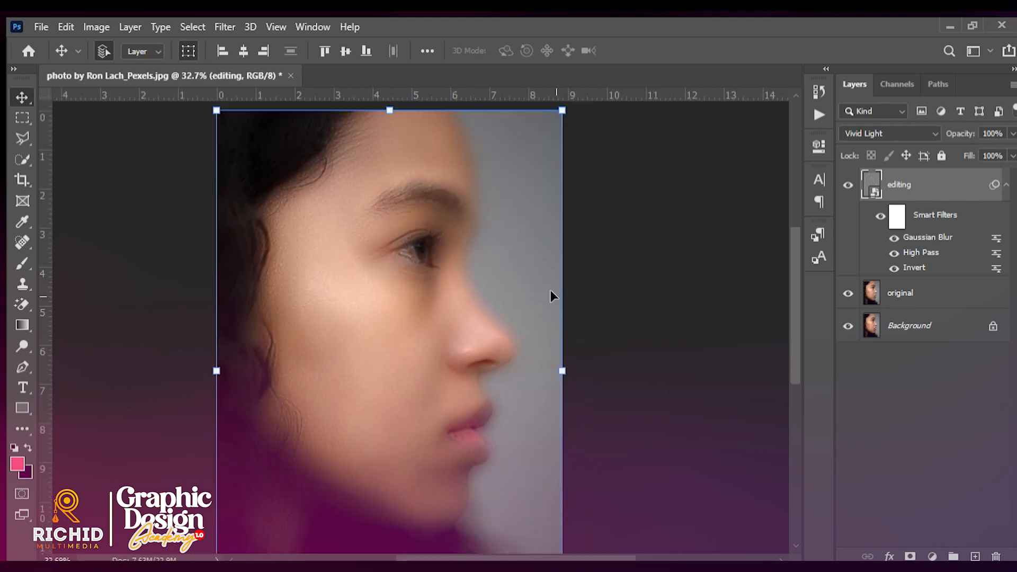
# Step: Add a black layer mask that hides the whole editing layer
pyautogui.press('shift')
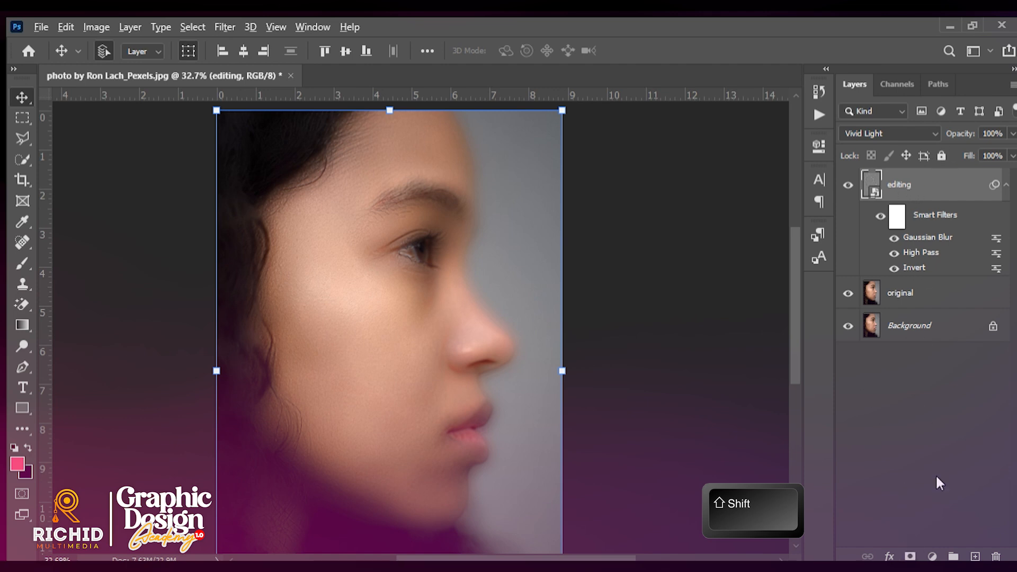
pyautogui.keyDown('alt'); pyautogui.click(910, 556); pyautogui.keyUp('alt')
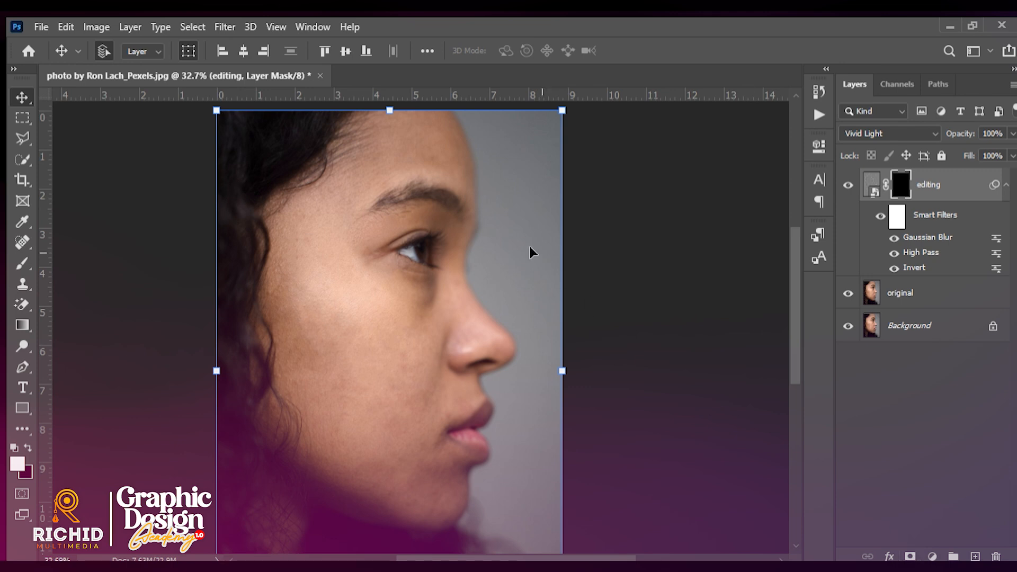
# Step: Set up a soft white Brush at 250 pixels and 80% opacity for painting on the editing layer's mask
pyautogui.click(21, 261)
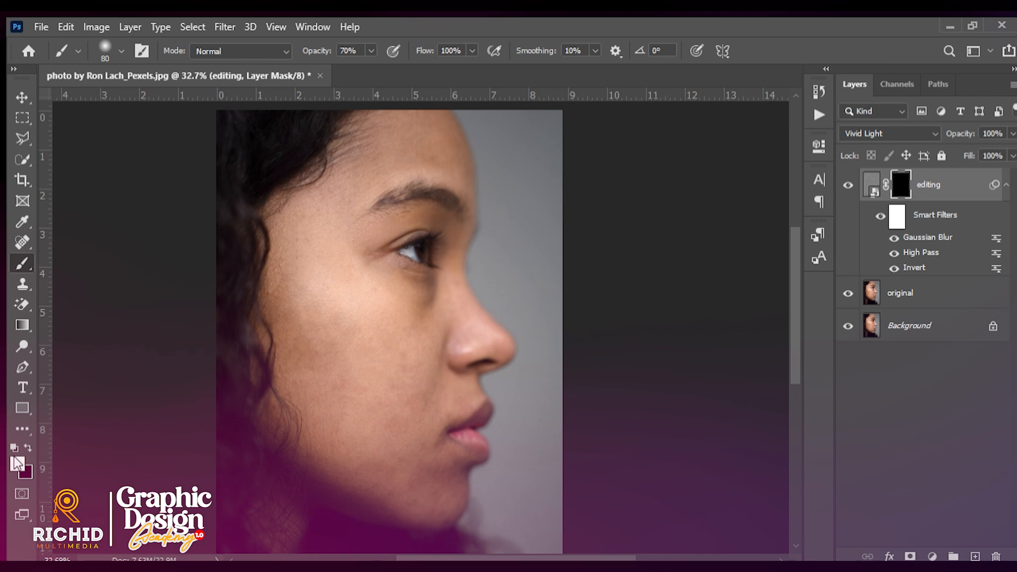
pyautogui.press('x')
pyautogui.scroll(3, 398, 177)
pyautogui.press(']')
pyautogui.press(']')
pyautogui.press(']')
pyautogui.press(']')
pyautogui.press(']')
pyautogui.press(']')
pyautogui.press(']')
pyautogui.scroll(-5, 408, 180)
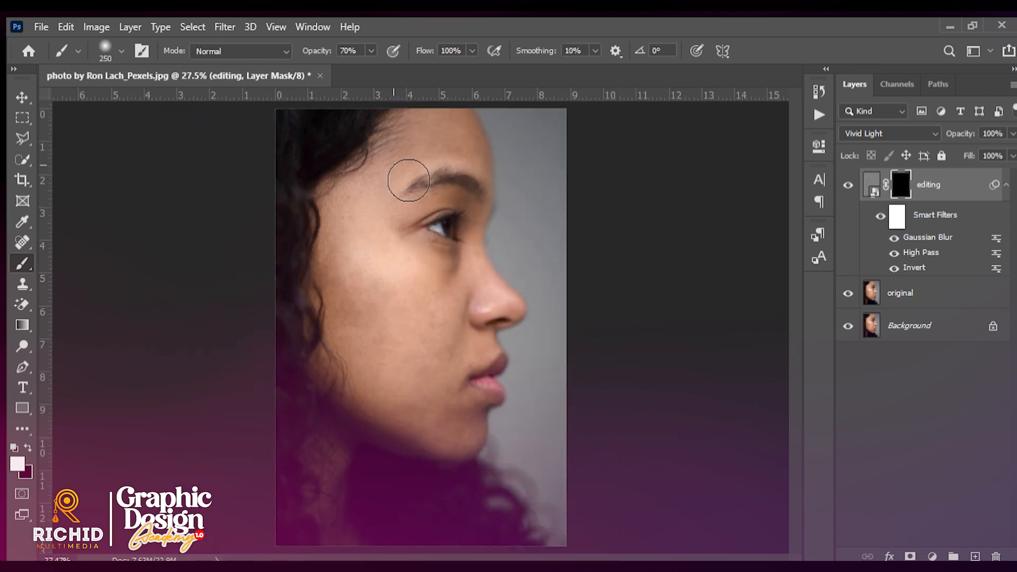
pyautogui.scroll(6, 415, 177)
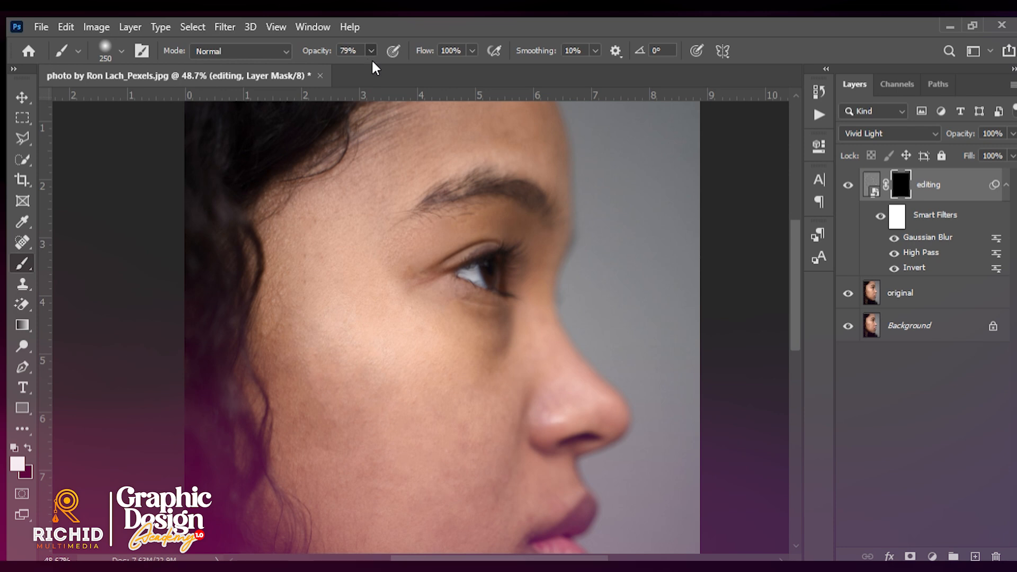
pyautogui.write('80')
pyautogui.press('Return')
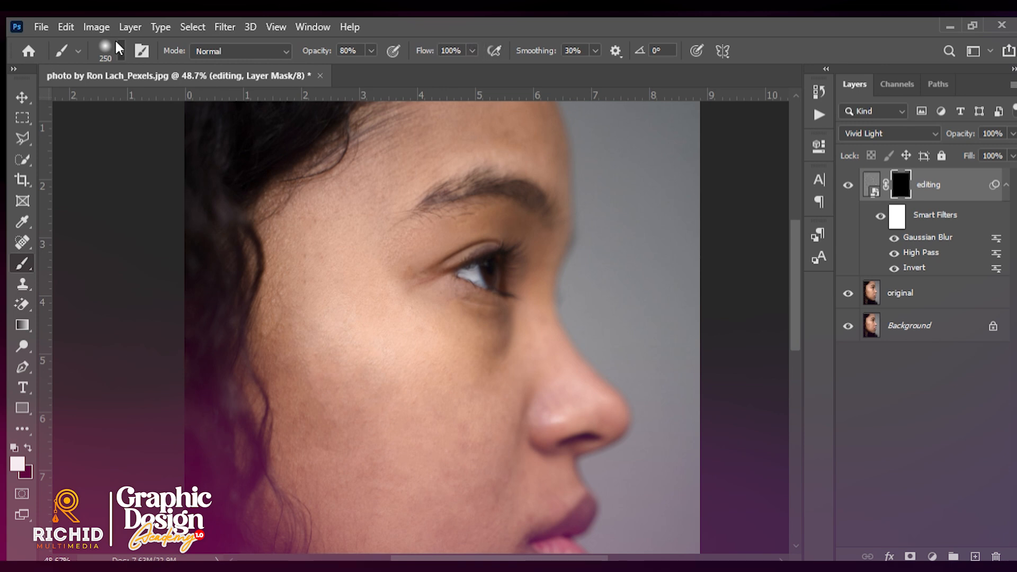
# Step: Paint white on the editing layer's mask over the forehead, temple and upper cheek to reveal the smoothing
pyautogui.moveTo(397, 256)
pyautogui.mouseDown()
pyautogui.moveTo(370, 252)
pyautogui.moveTo(405, 210)
pyautogui.moveTo(415, 239)
pyautogui.moveTo(347, 302)
pyautogui.mouseUp()
pyautogui.scroll(-1, 424, 199)
pyautogui.click(453, 184)
pyautogui.scroll(2, 476, 180)
pyautogui.scroll(-1, 494, 186)
pyautogui.scroll(-1, 347, 302)
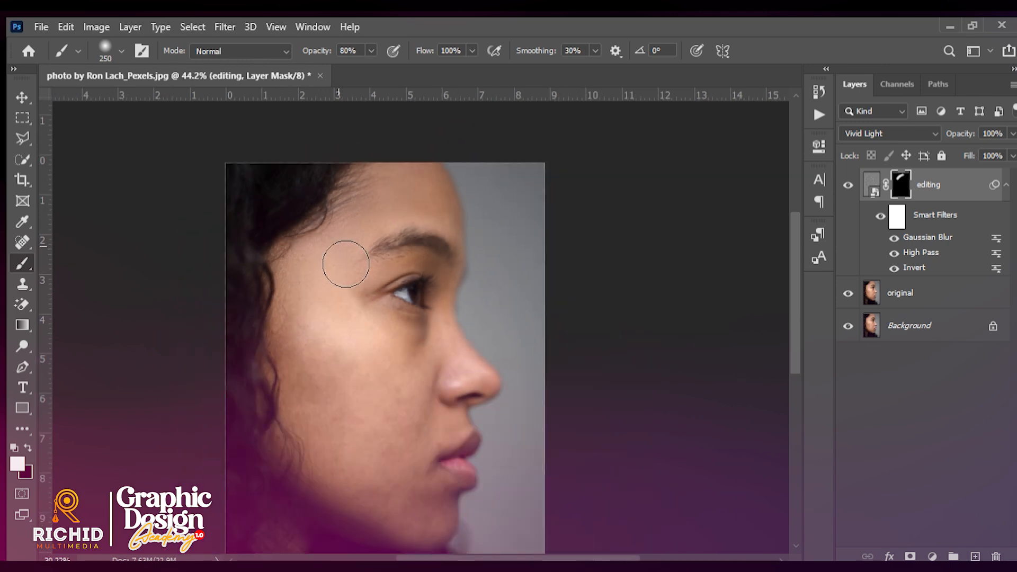
pyautogui.scroll(-1, 346, 264)
pyautogui.scroll(1, 356, 317)
pyautogui.moveTo(332, 321)
pyautogui.mouseDown()
pyautogui.moveTo(341, 345)
pyautogui.moveTo(367, 341)
pyautogui.moveTo(453, 422)
pyautogui.moveTo(474, 362)
pyautogui.moveTo(365, 334)
pyautogui.moveTo(392, 451)
pyautogui.moveTo(357, 431)
pyautogui.moveTo(377, 393)
pyautogui.mouseUp()
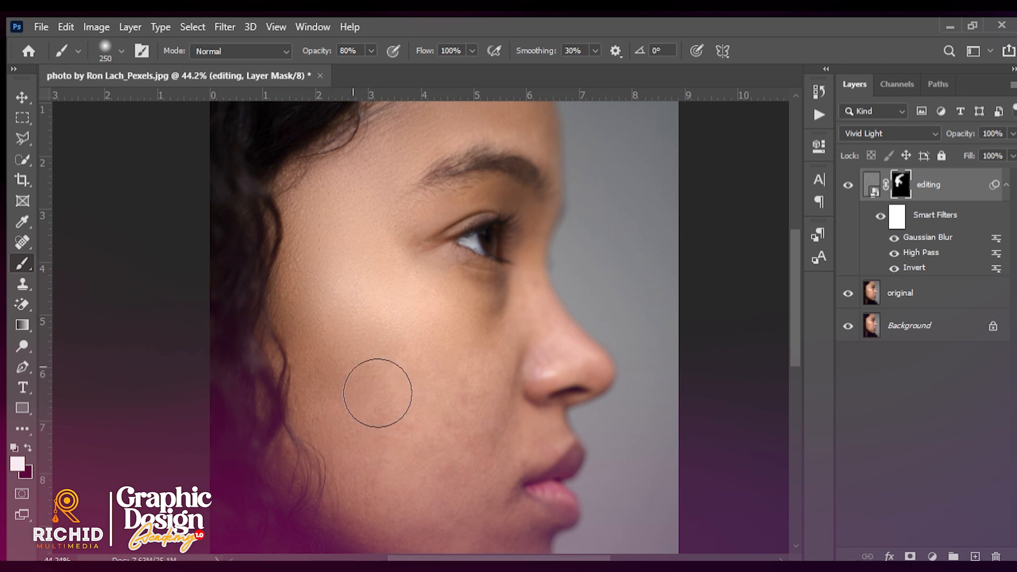
# Step: Paint the smoothing into the mask over the lower cheek, jaw and skin near the mouth
pyautogui.scroll(-2, 377, 393)
pyautogui.scroll(1, 438, 432)
pyautogui.moveTo(438, 431)
pyautogui.mouseDown()
pyautogui.moveTo(443, 336)
pyautogui.moveTo(432, 413)
pyautogui.moveTo(484, 401)
pyautogui.mouseUp()
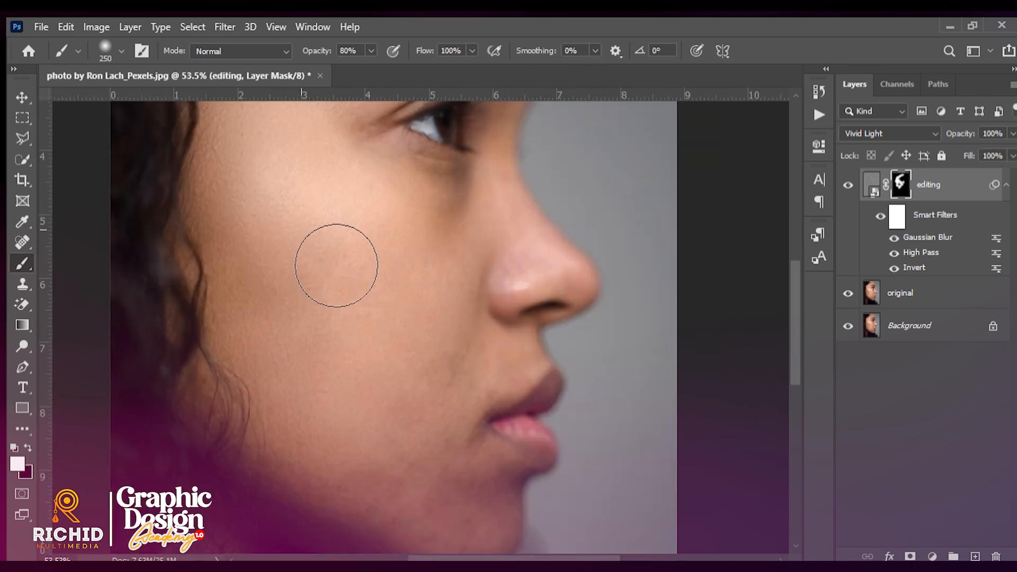
pyautogui.scroll(-2, 335, 386)
pyautogui.scroll(1, 432, 250)
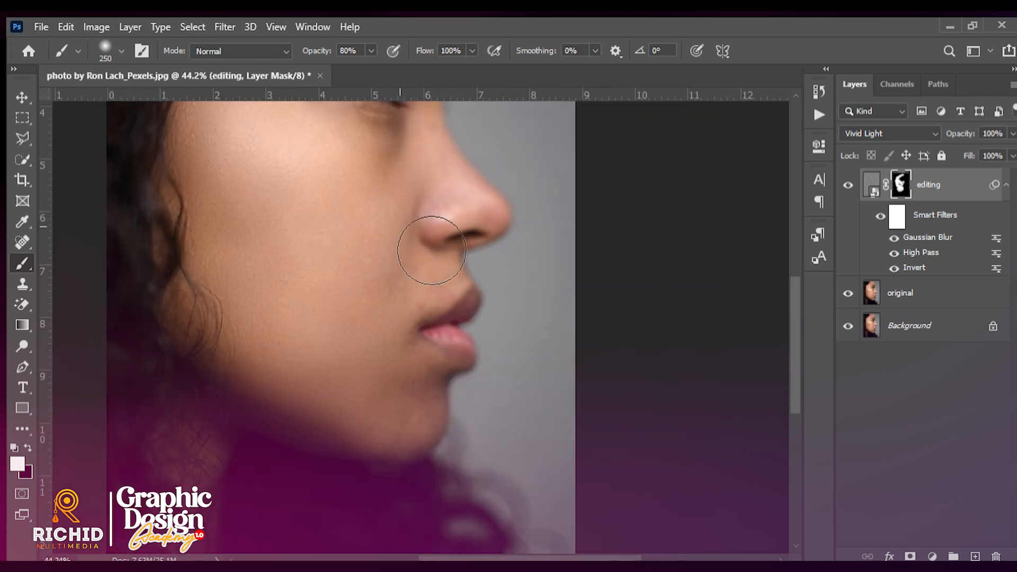
pyautogui.moveTo(579, 59); pyautogui.dragTo(532, 80)
pyautogui.scroll(-1, 324, 298)
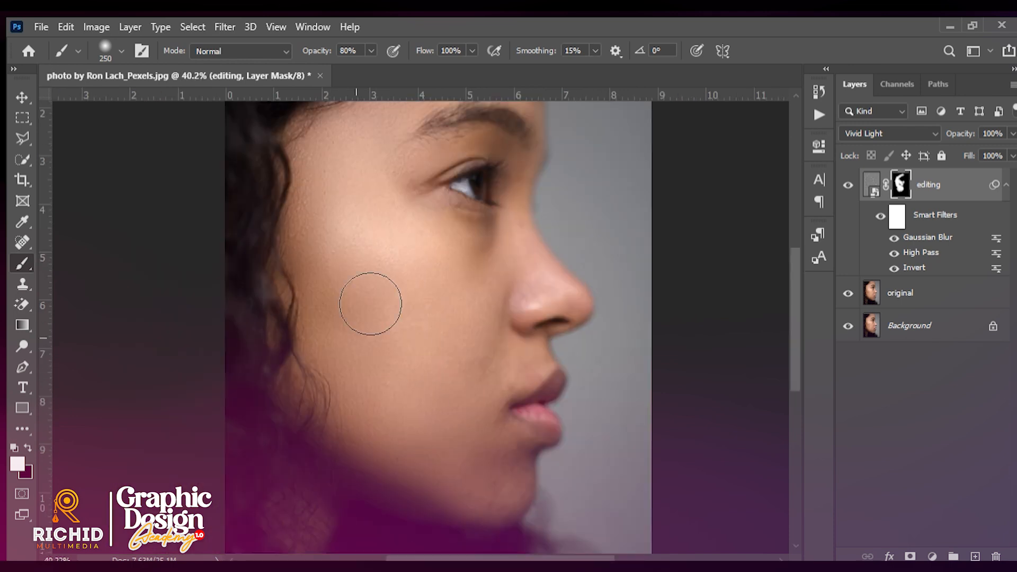
# Step: Reduce the brush to 150 pixels and extend the painted mask across the forehead skin near the hairline and eyebrow
pyautogui.press('[')
pyautogui.press('[')
pyautogui.press('[')
pyautogui.scroll(2, 534, 370)
pyautogui.scroll(-2, 527, 517)
pyautogui.scroll(1, 261, 411)
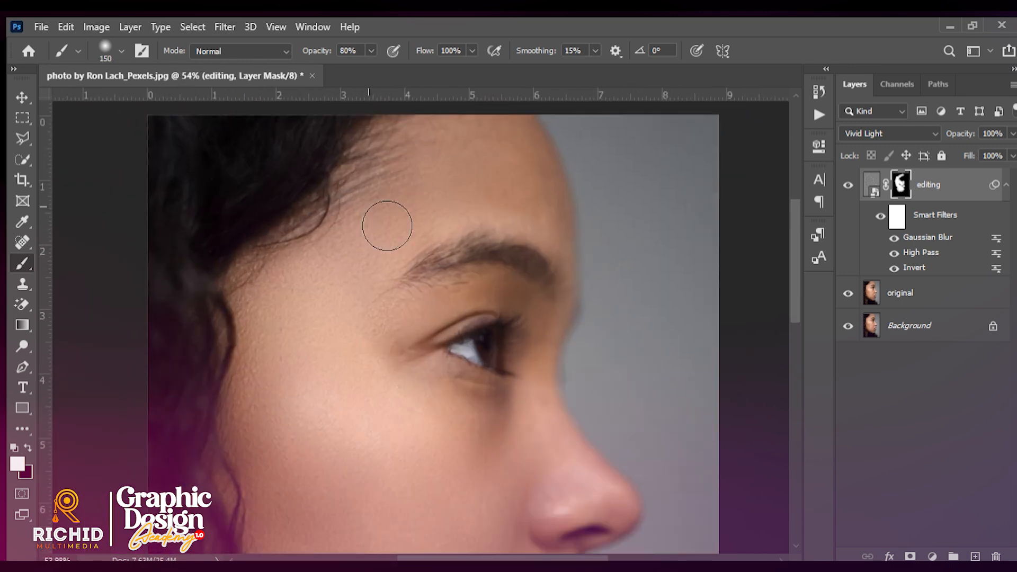
pyautogui.scroll(-1, 387, 226)
pyautogui.scroll(-1, 230, 428)
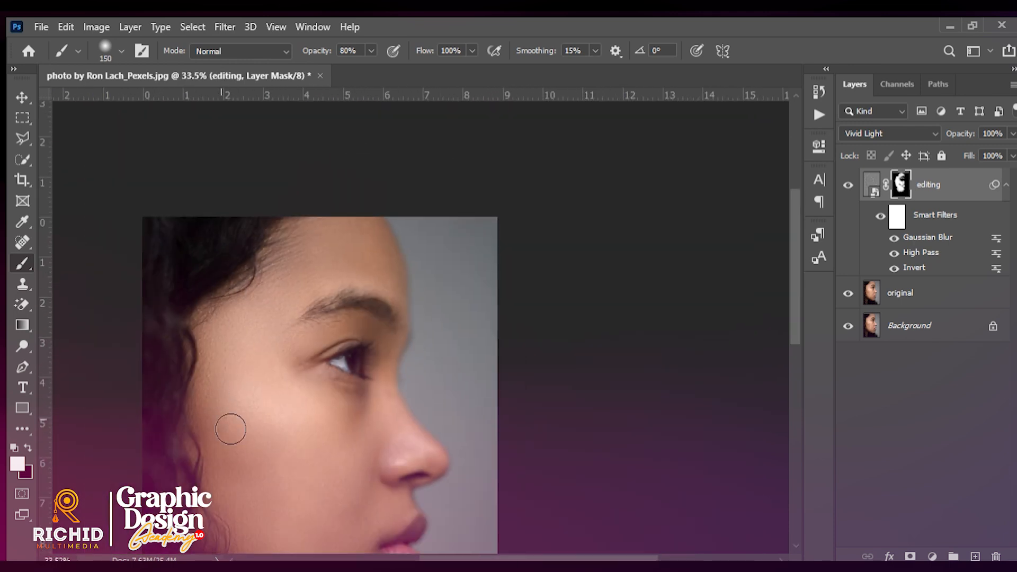
# Step: Reduce the brush to 70 pixels and touch up the mask over the remaining small areas of facial skin
pyautogui.press('[')
pyautogui.press('[')
pyautogui.press('[')
pyautogui.press('[')
pyautogui.press('[')
pyautogui.scroll(3, 358, 335)
pyautogui.scroll(-3, 358, 336)
pyautogui.scroll(2, 477, 317)
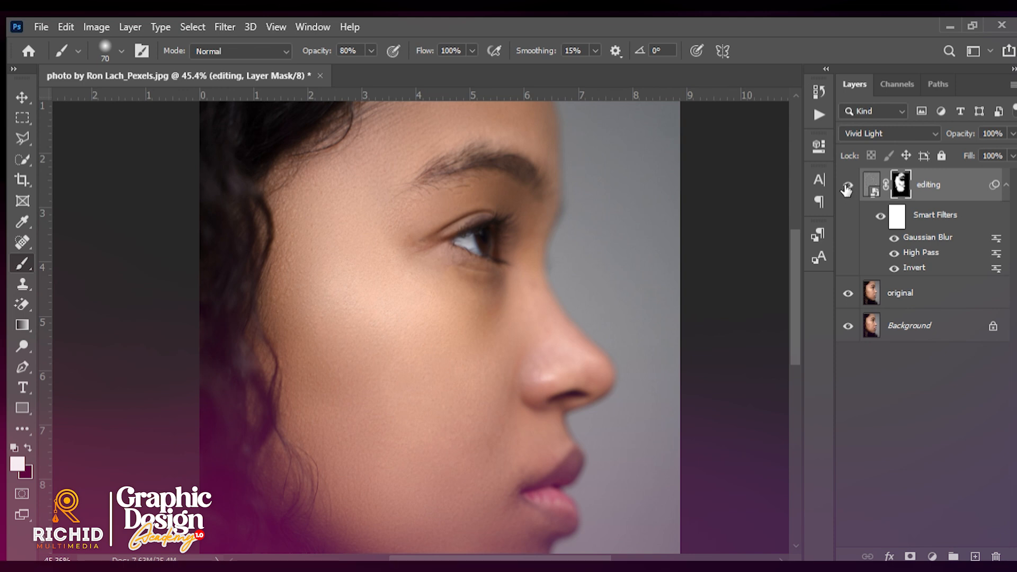
# Step: Compare the portrait with and without the editing layer, leaving the layer visible
pyautogui.click(848, 188)
pyautogui.scroll(-3, 785, 214)
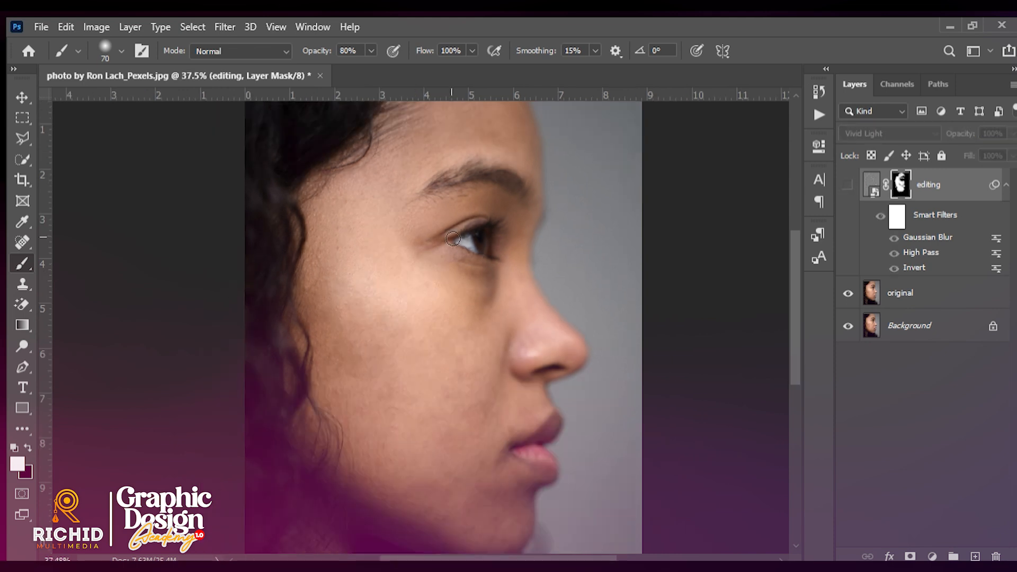
pyautogui.click(848, 188)
pyautogui.click(849, 186)
pyautogui.click(848, 187)
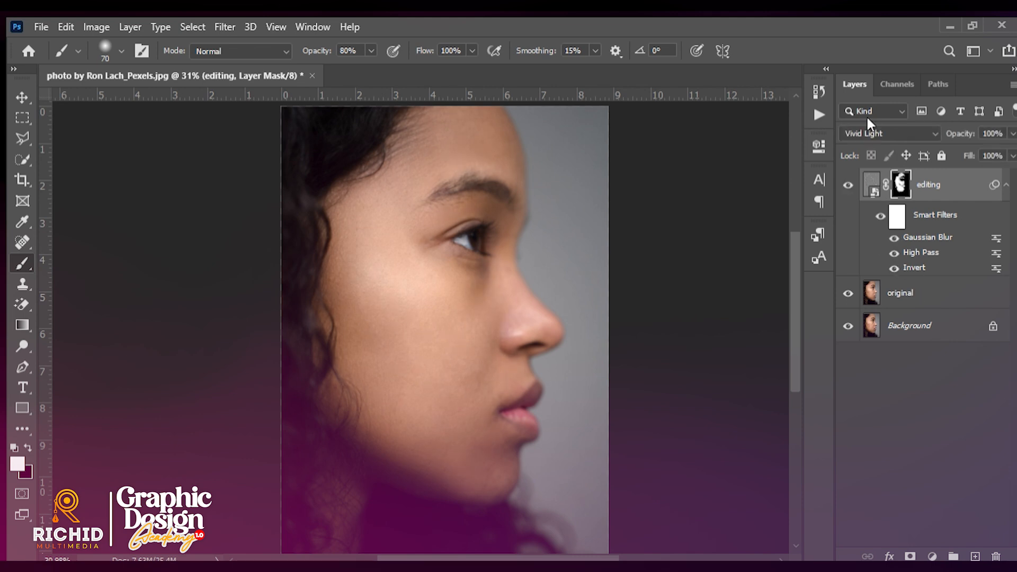
# Step: Group the editing and original layers together above the Background
pyautogui.click(938, 298)
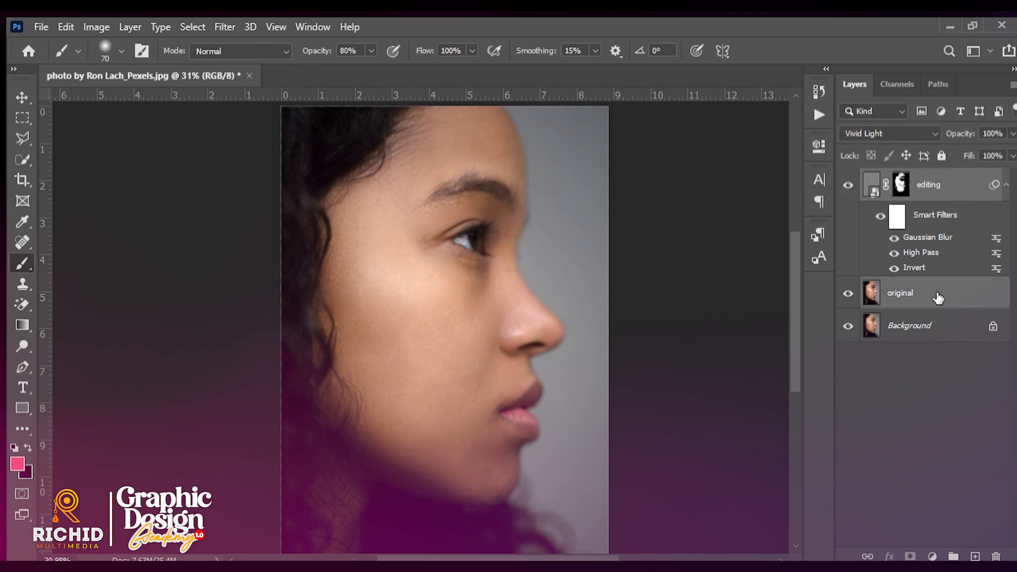
pyautogui.click(956, 556)
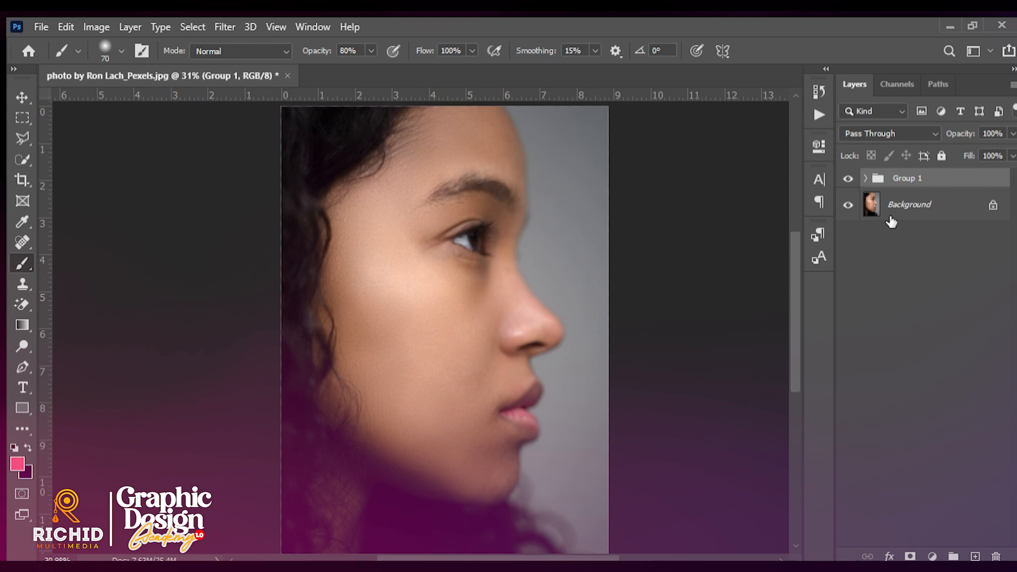
pyautogui.hotkey('ctrl', 'z')
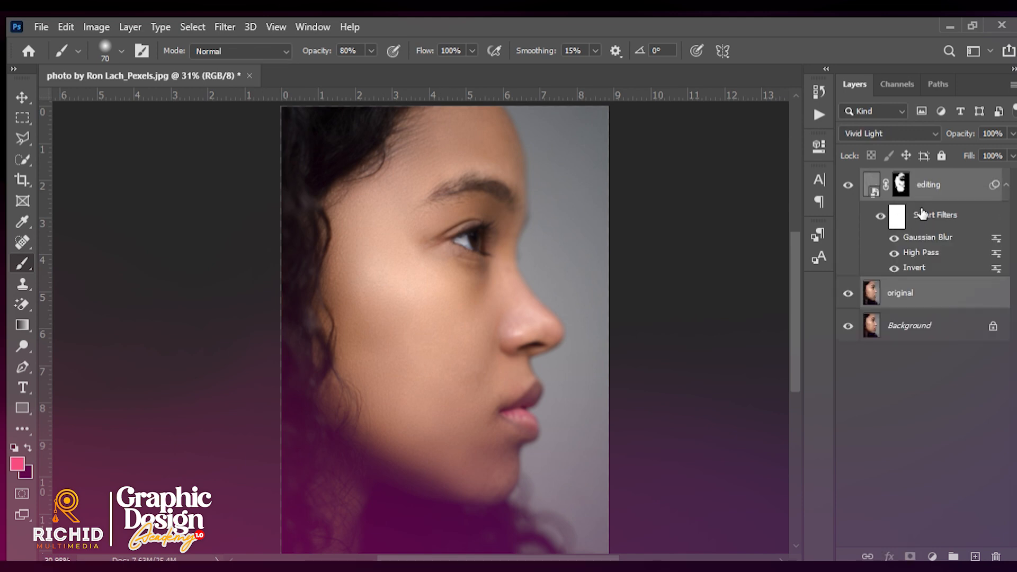
pyautogui.hotkey('ctrl', 'g')
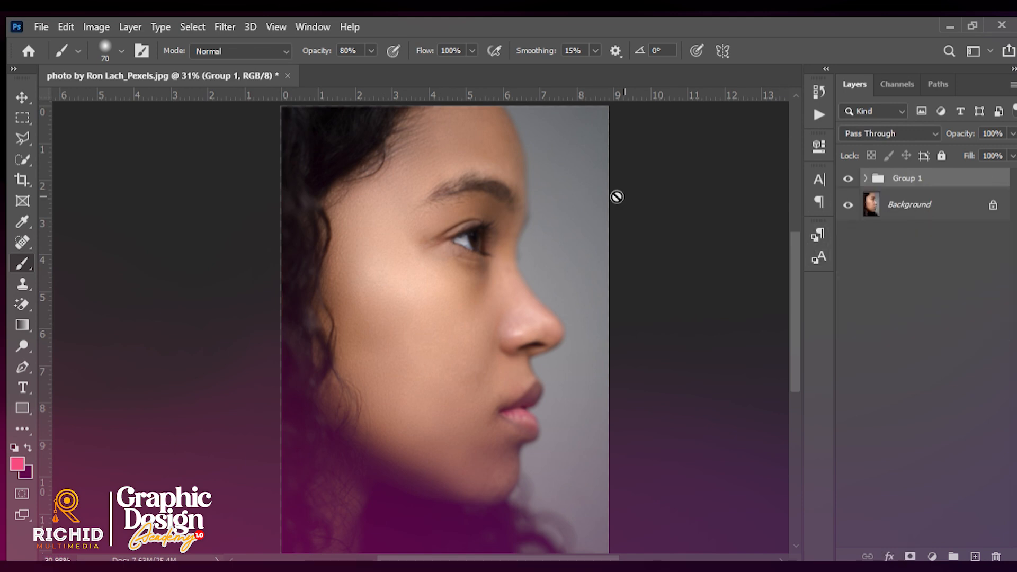
# Step: Compare the retouched group with the untouched Background, leave the group visible and deselect it
pyautogui.scroll(-2, 346, 250)
pyautogui.click(22, 97)
pyautogui.scroll(1, 441, 177)
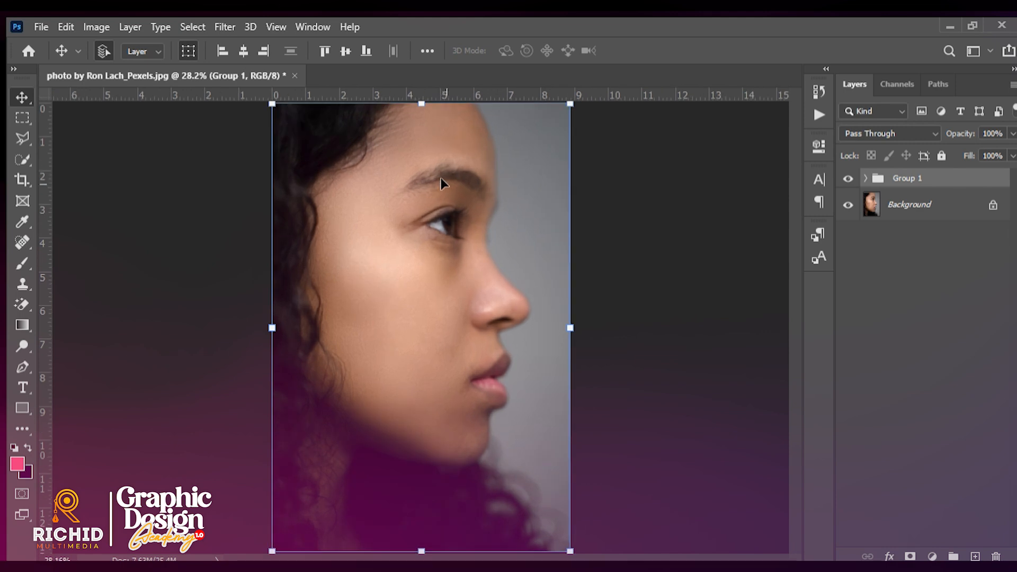
pyautogui.click(847, 179)
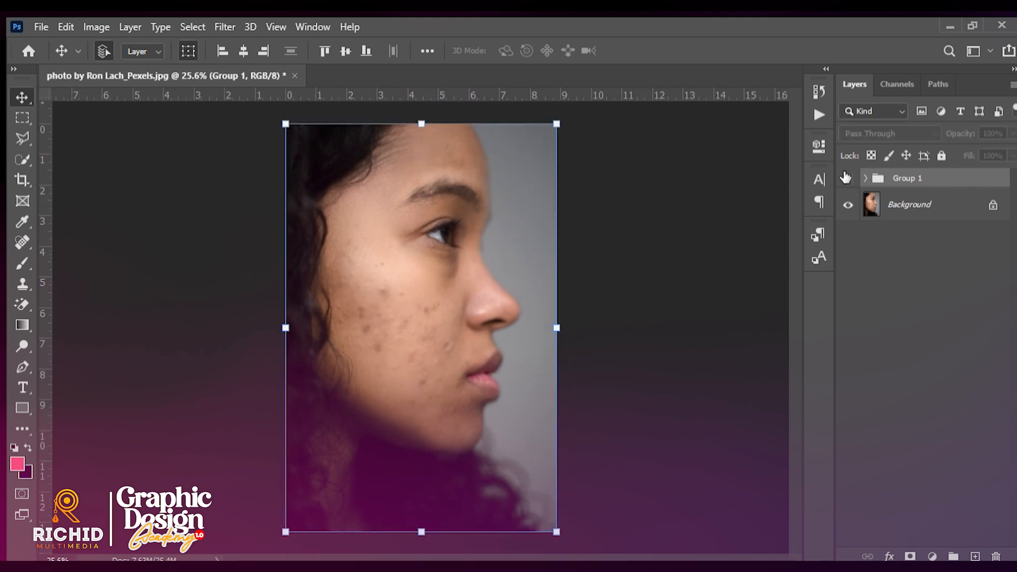
pyautogui.click(847, 179)
pyautogui.click(847, 178)
pyautogui.click(846, 178)
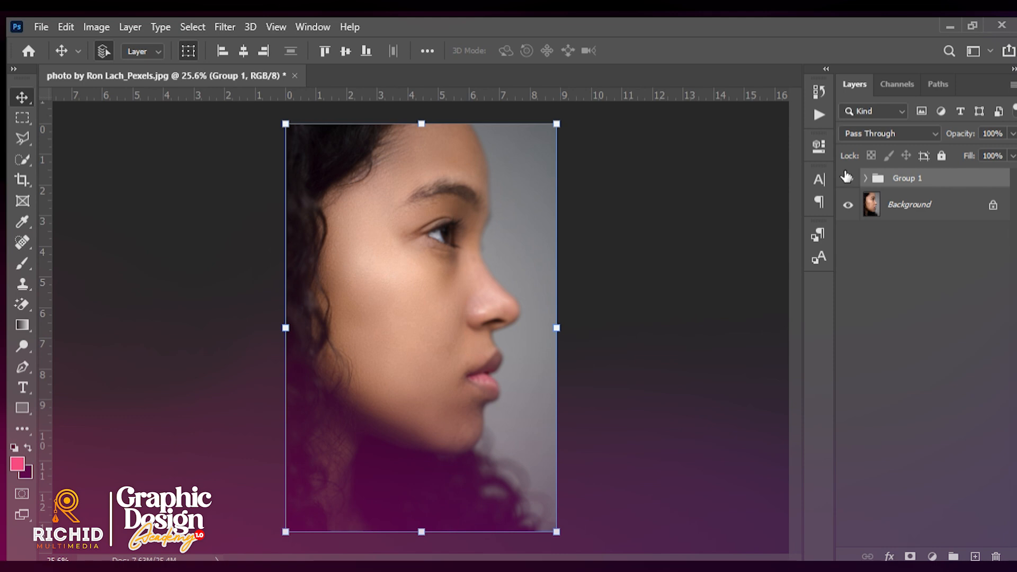
pyautogui.hotkey('ctrl', '+')
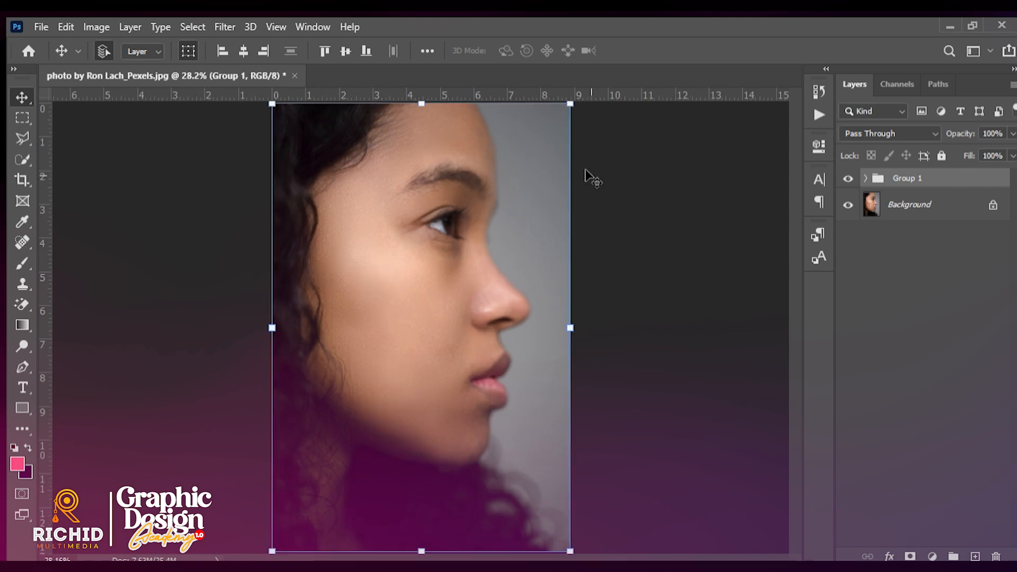
pyautogui.click(640, 161)
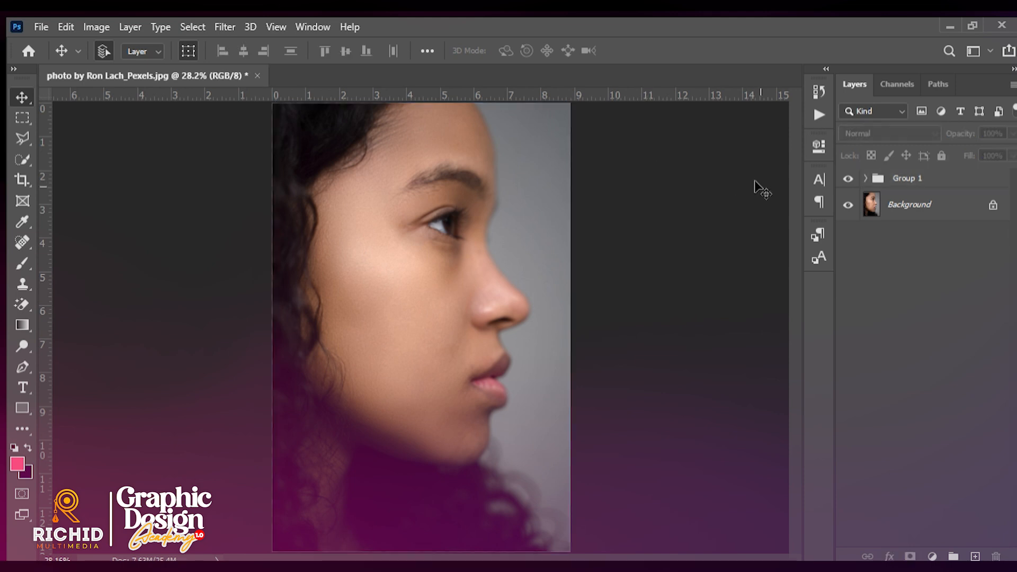